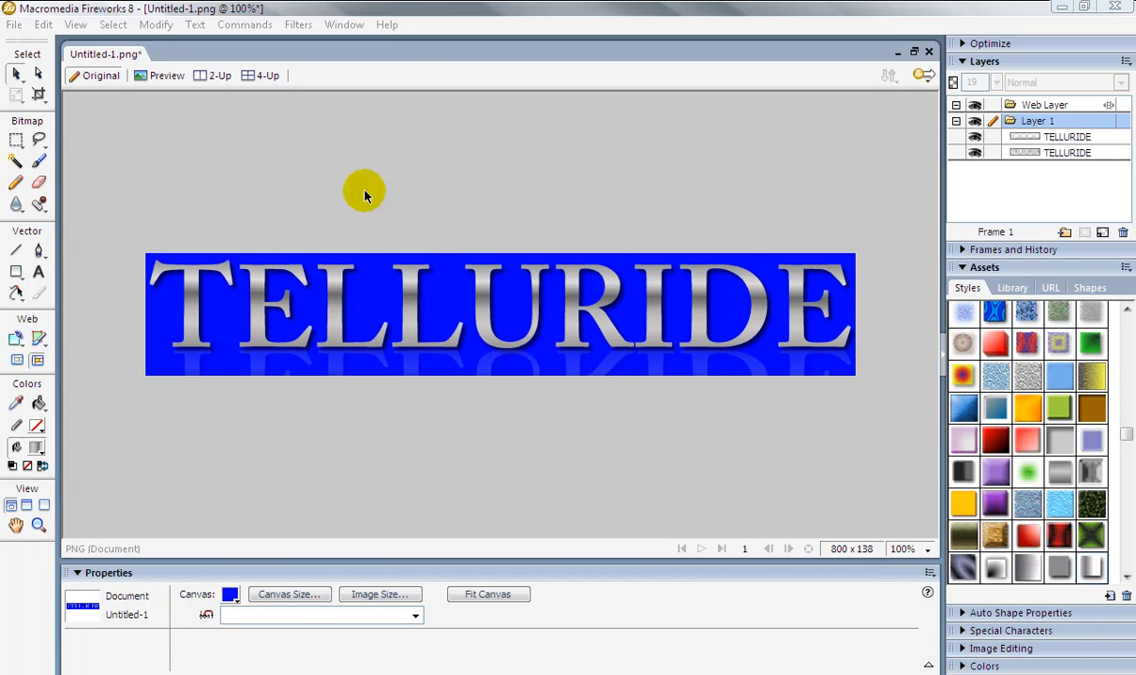
Select the TELLURIDE text object and try several preset styles on it from the Styles panel.
left_click_drag(176, 211, 797, 423)
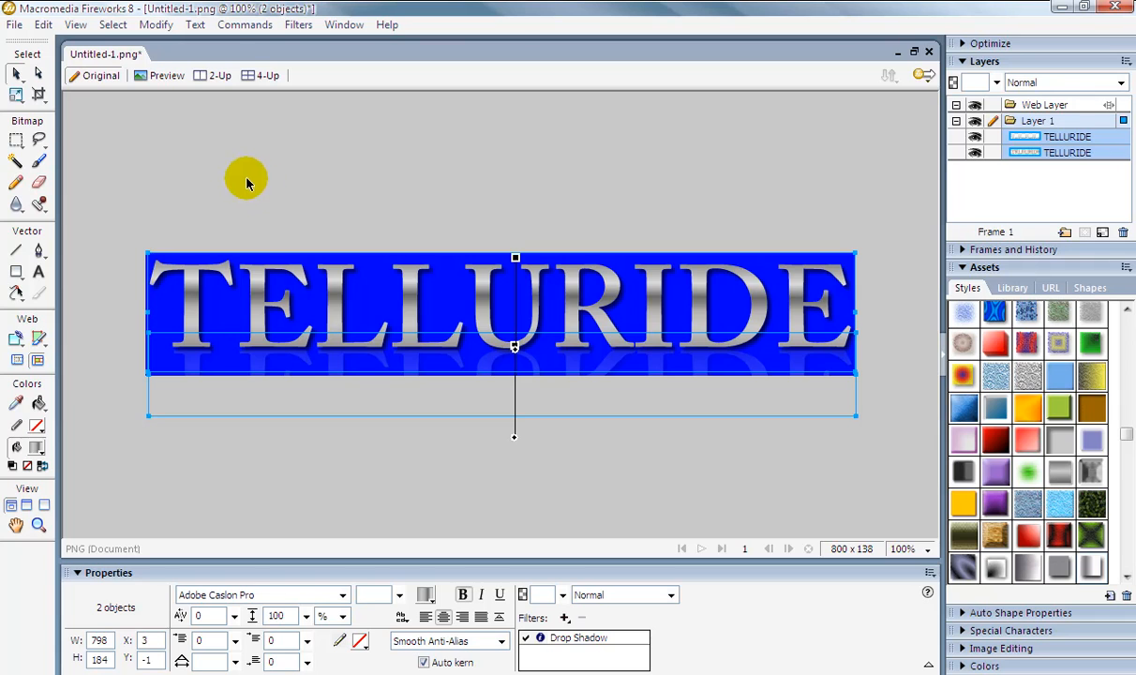
left_click(330, 189)
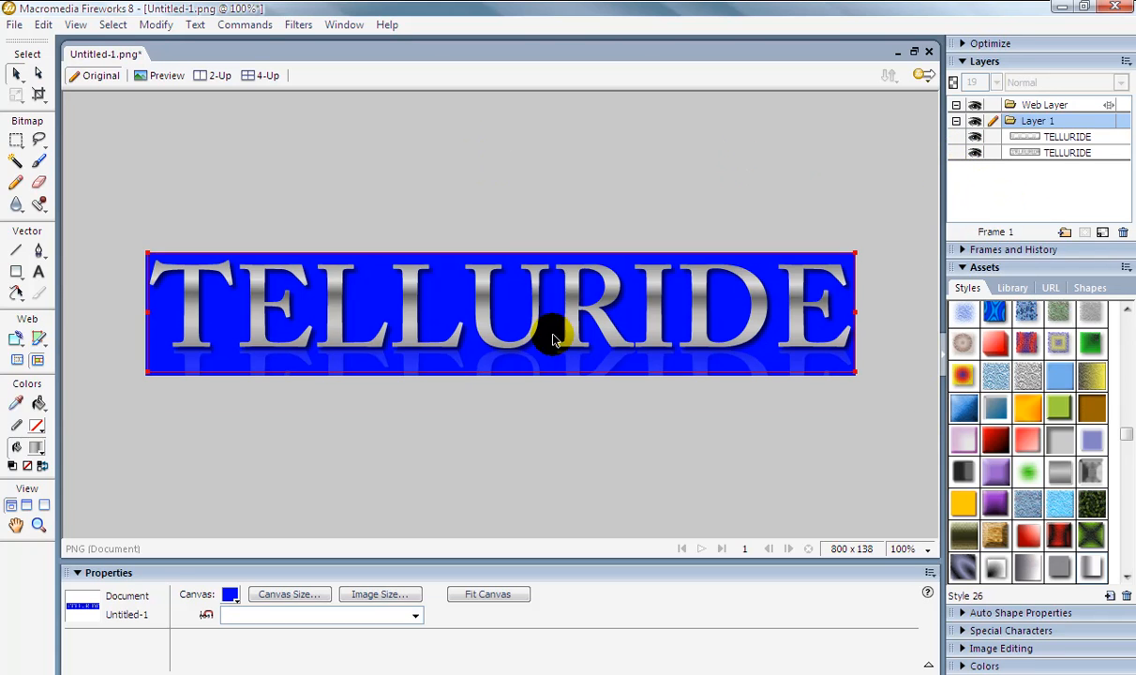
left_click(510, 334)
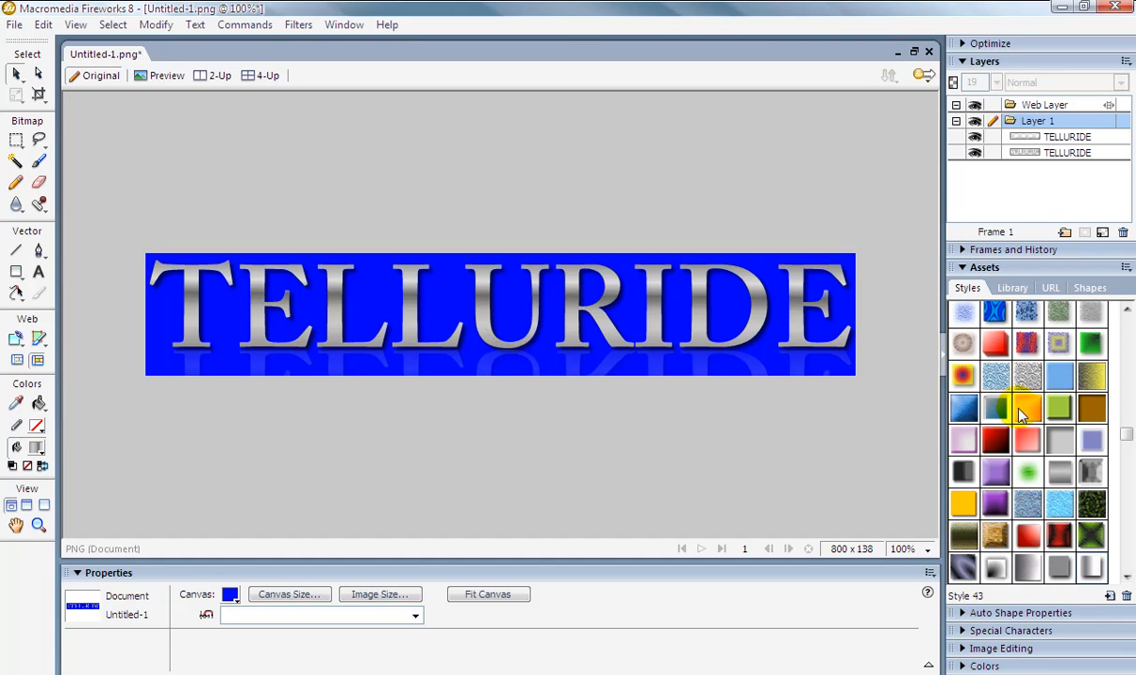
left_click(715, 295)
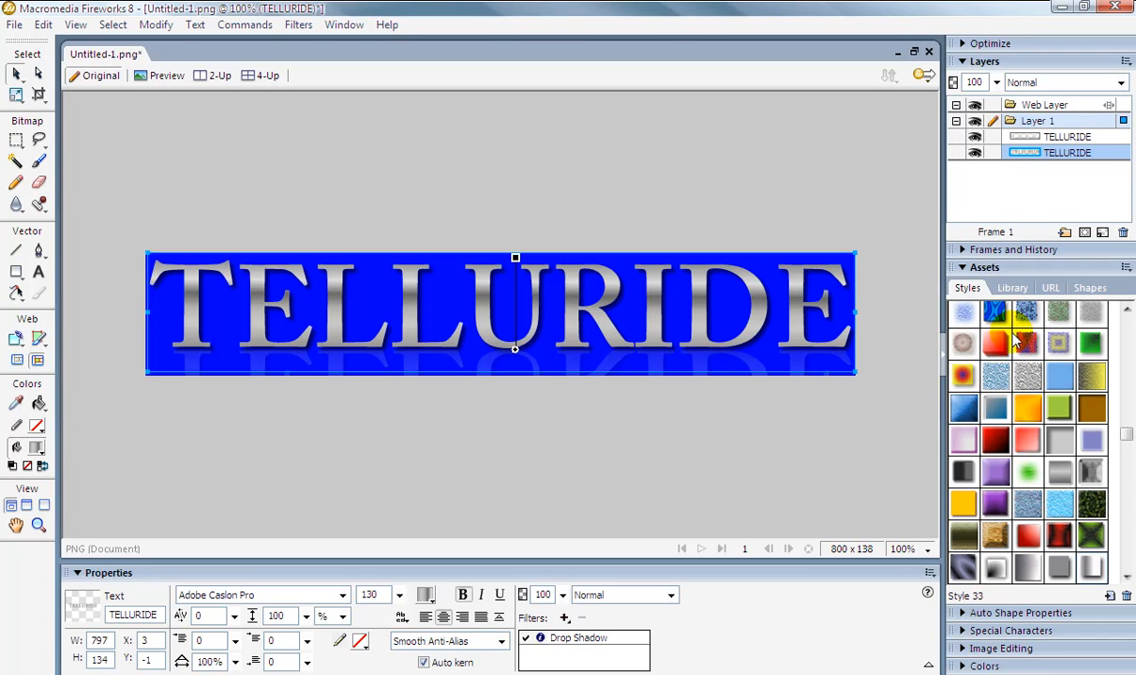
left_click(996, 455)
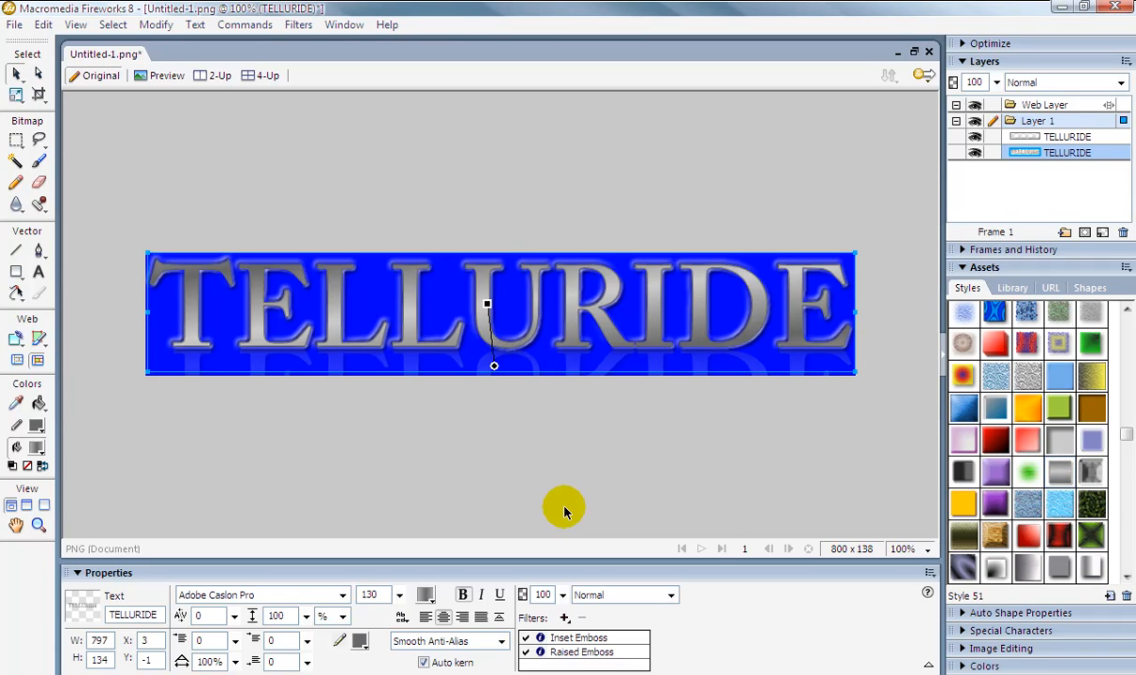
left_click(965, 507)
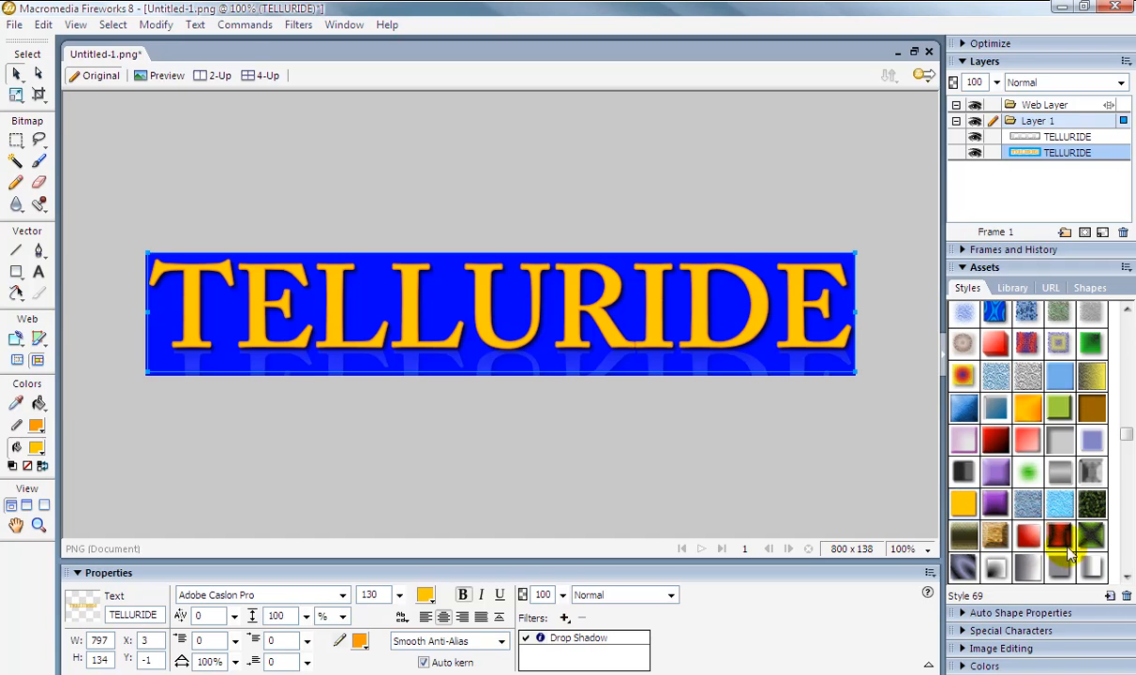
left_click(1094, 568)
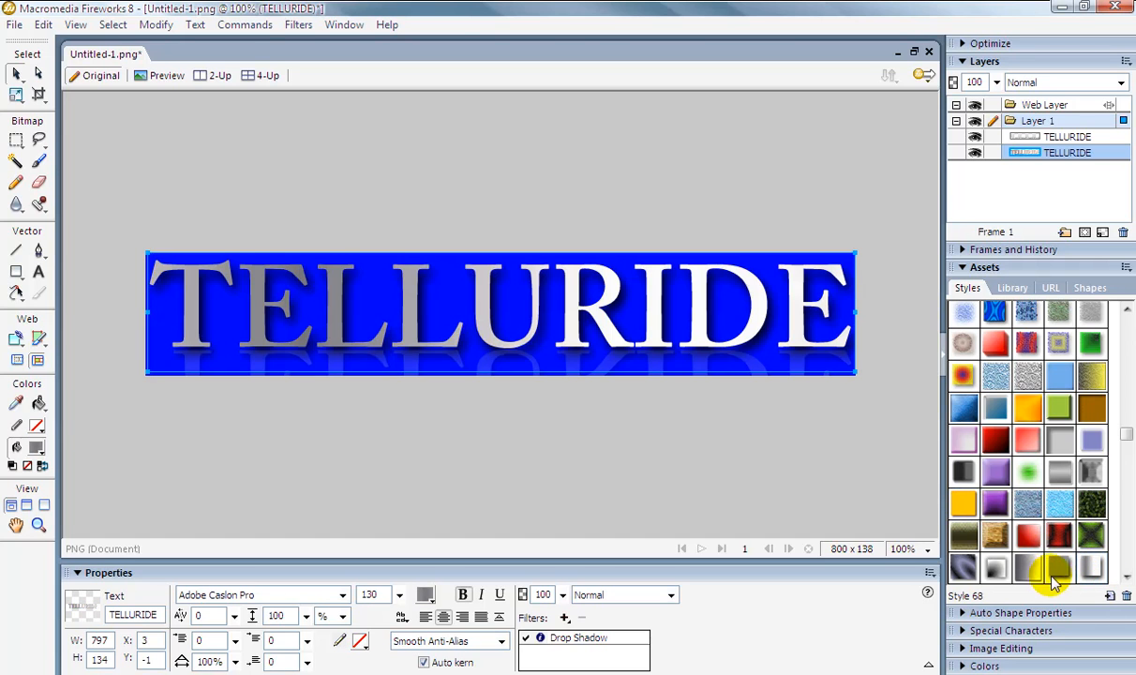
left_click(999, 571)
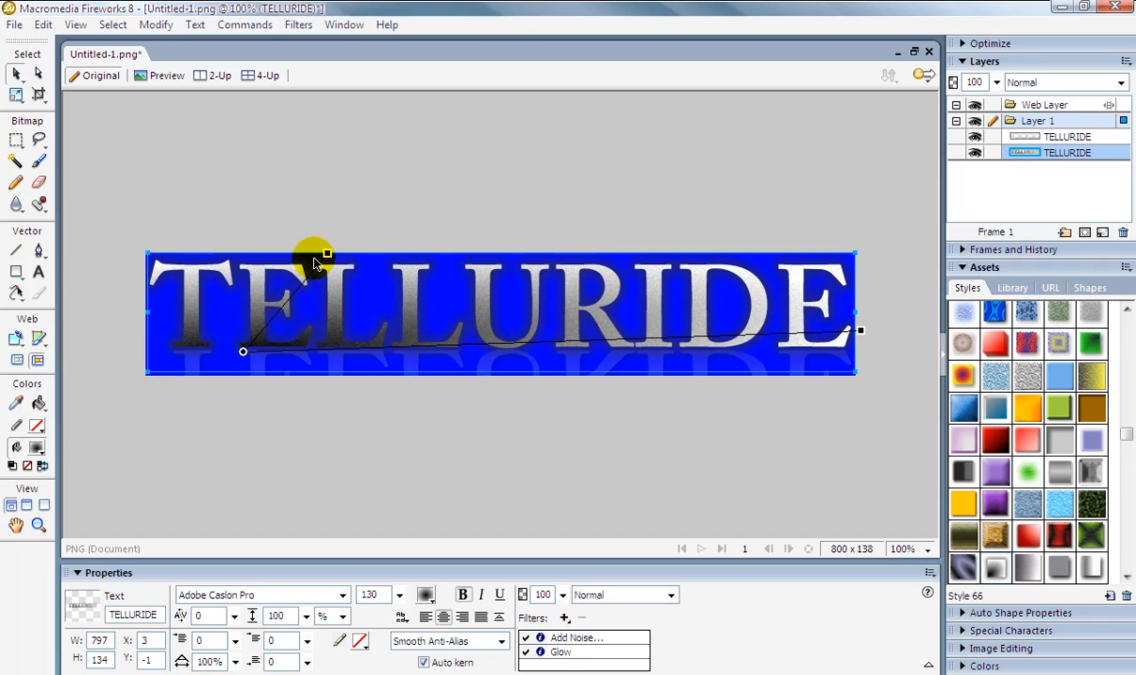
Adjust the gradient handles of the text's noisy fill.
left_click_drag(327, 256, 357, 253)
left_click_drag(858, 330, 647, 255)
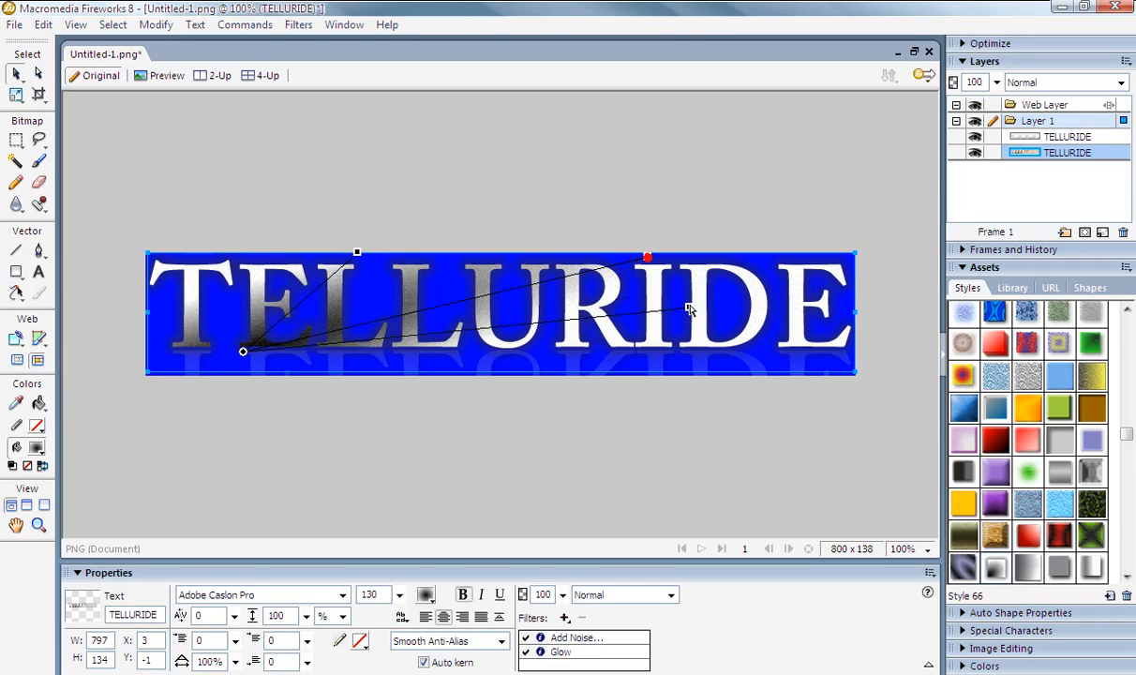
left_click_drag(688, 319, 689, 319)
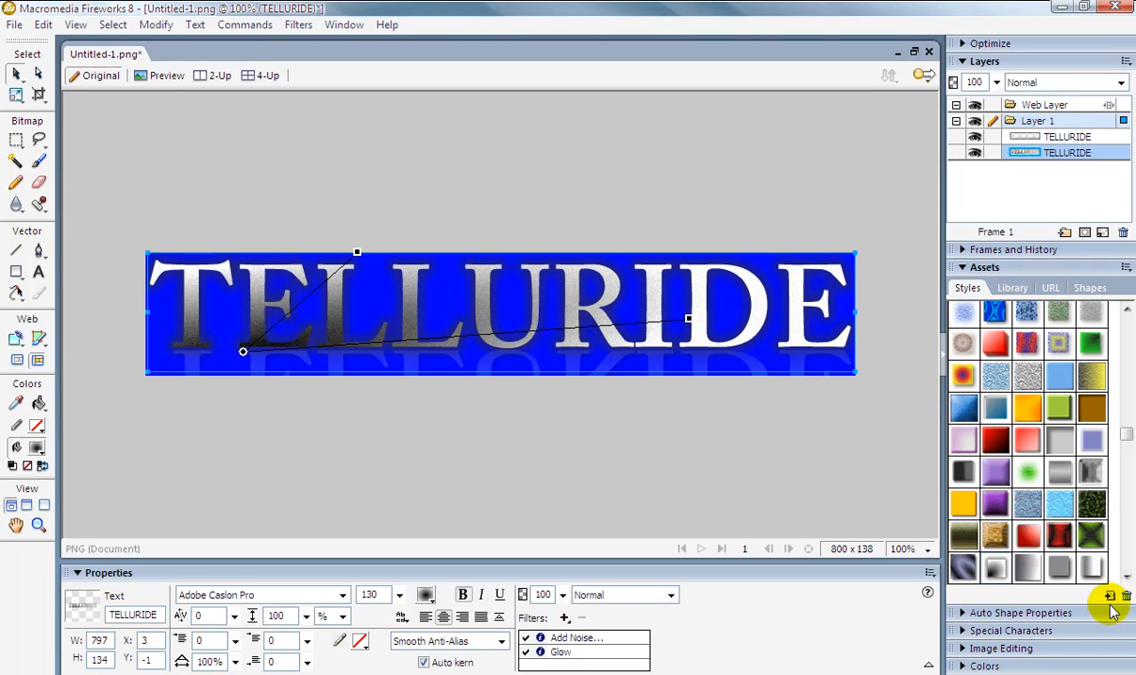
Try more styles on the text, including a red bevel, an orange style and a dark gray style.
left_click(960, 612)
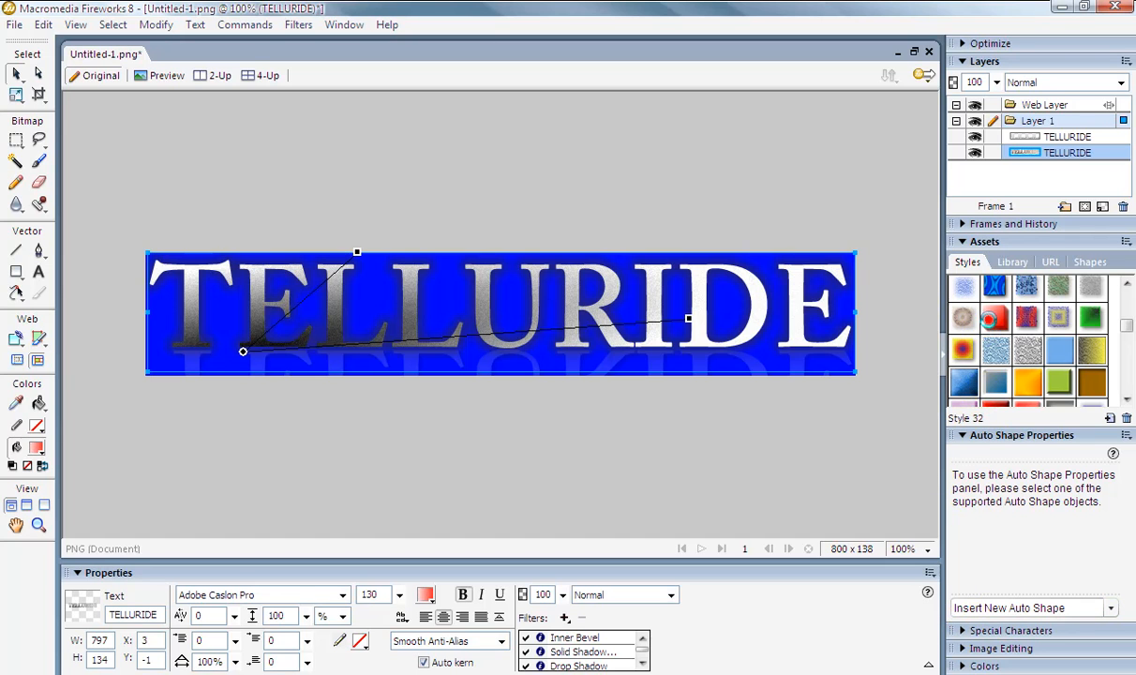
left_click(991, 321)
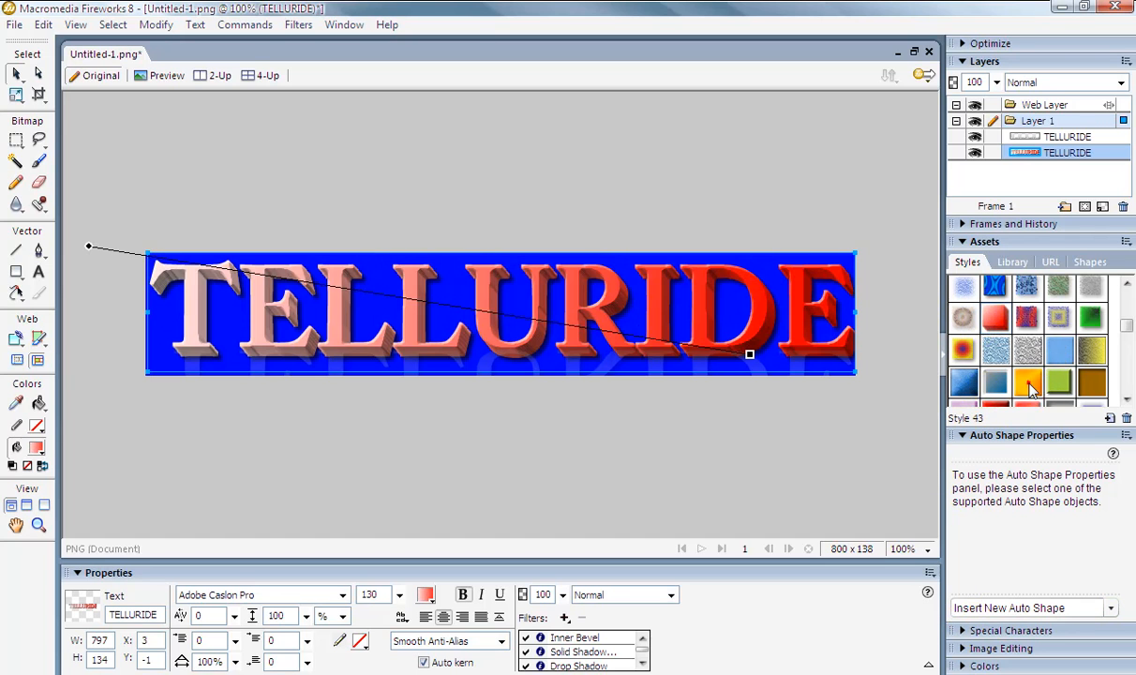
left_click(1028, 381)
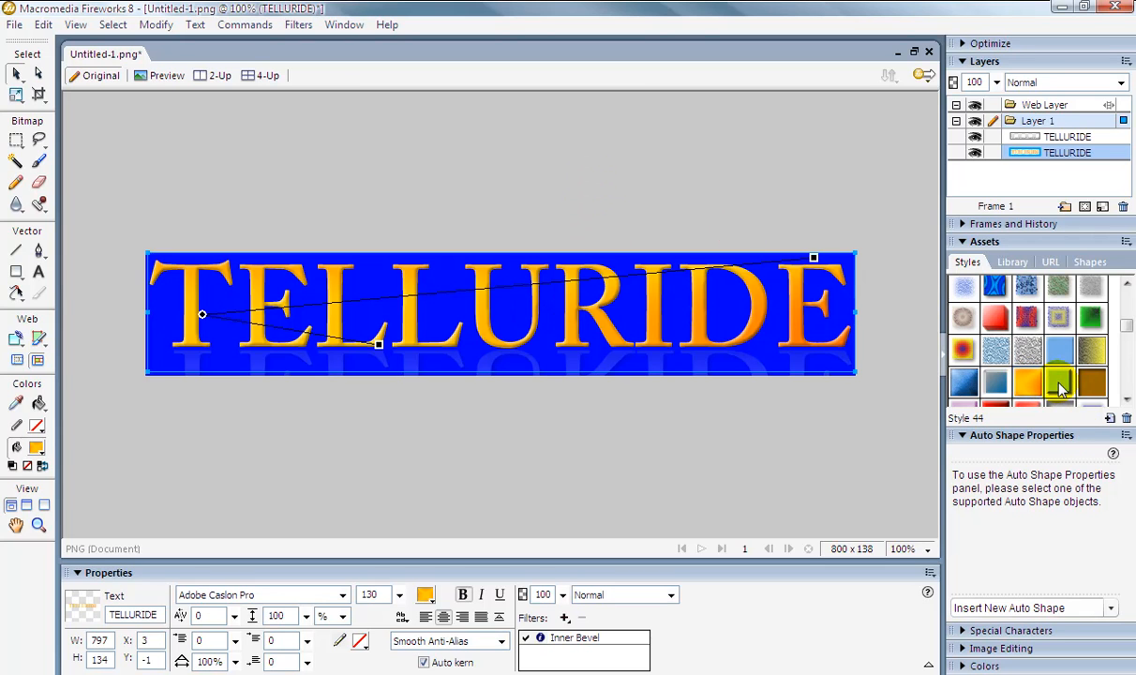
left_click(1126, 400)
left_click(1125, 401)
left_click(1126, 400)
left_click(1125, 400)
left_click(1126, 402)
left_click(963, 286)
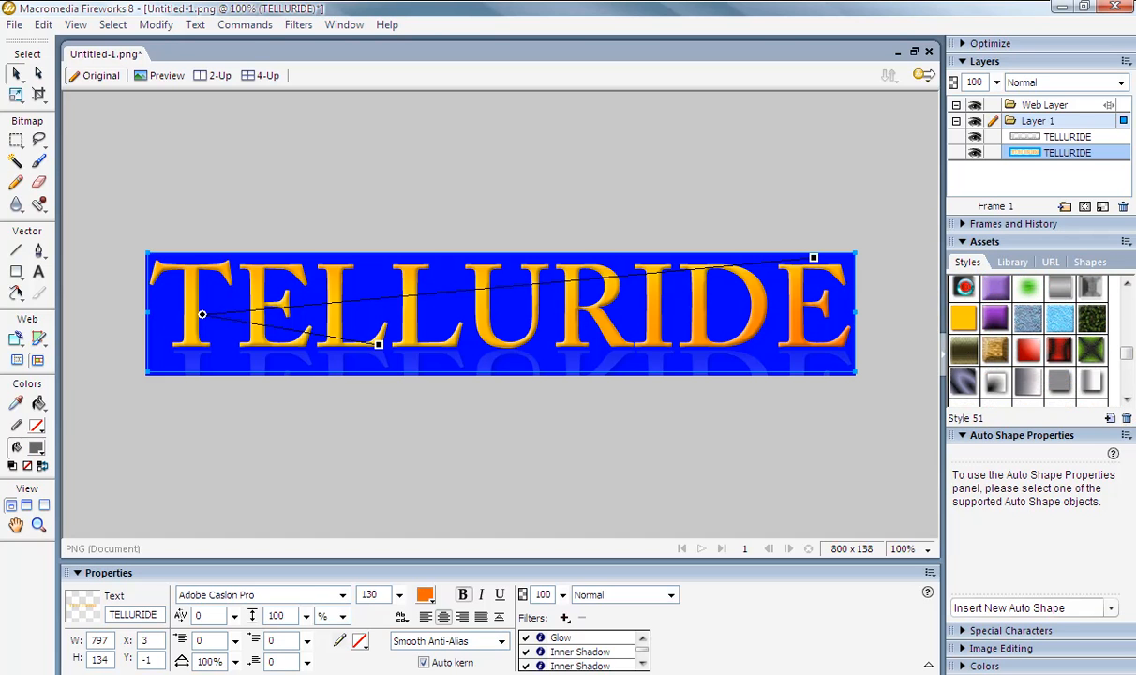
Undo and redo through the applied styles to restore the text's original chrome style.
left_click(459, 184)
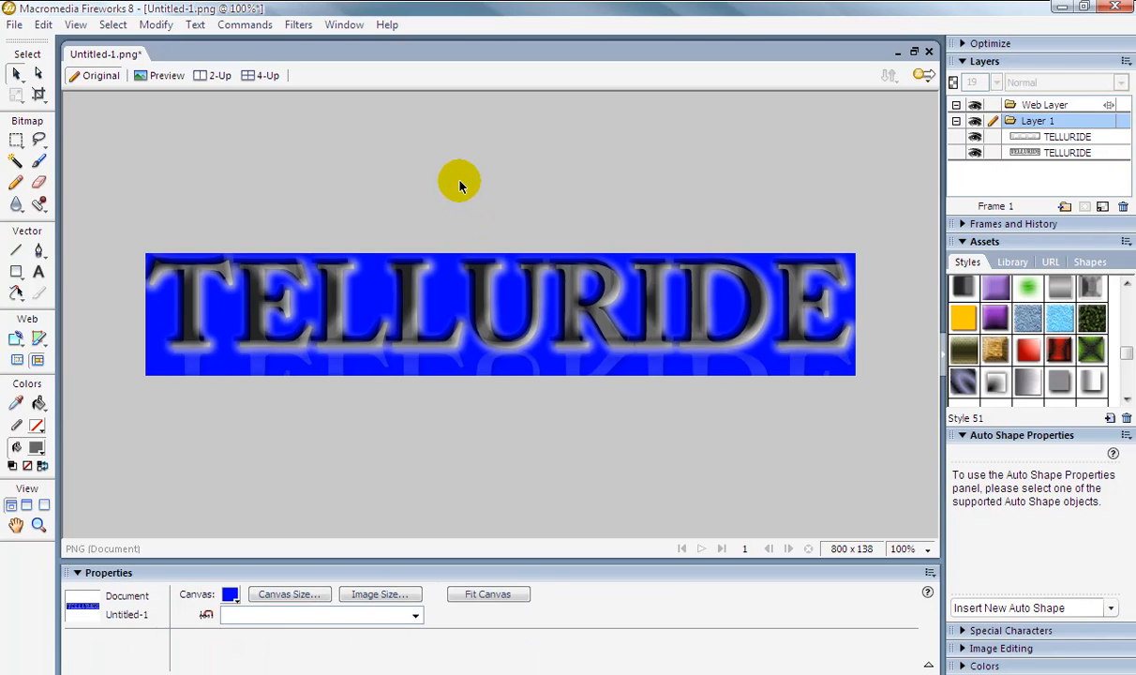
key("ctrl+z")
key("ctrl+z")
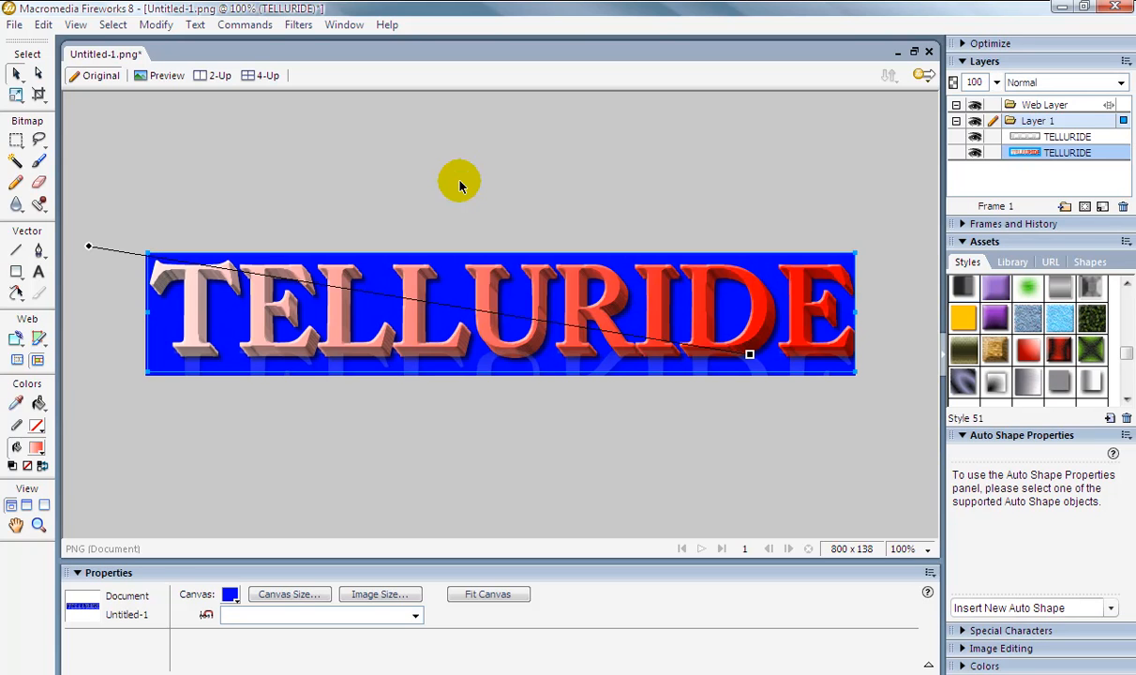
key("ctrl+y")
key("ctrl+y")
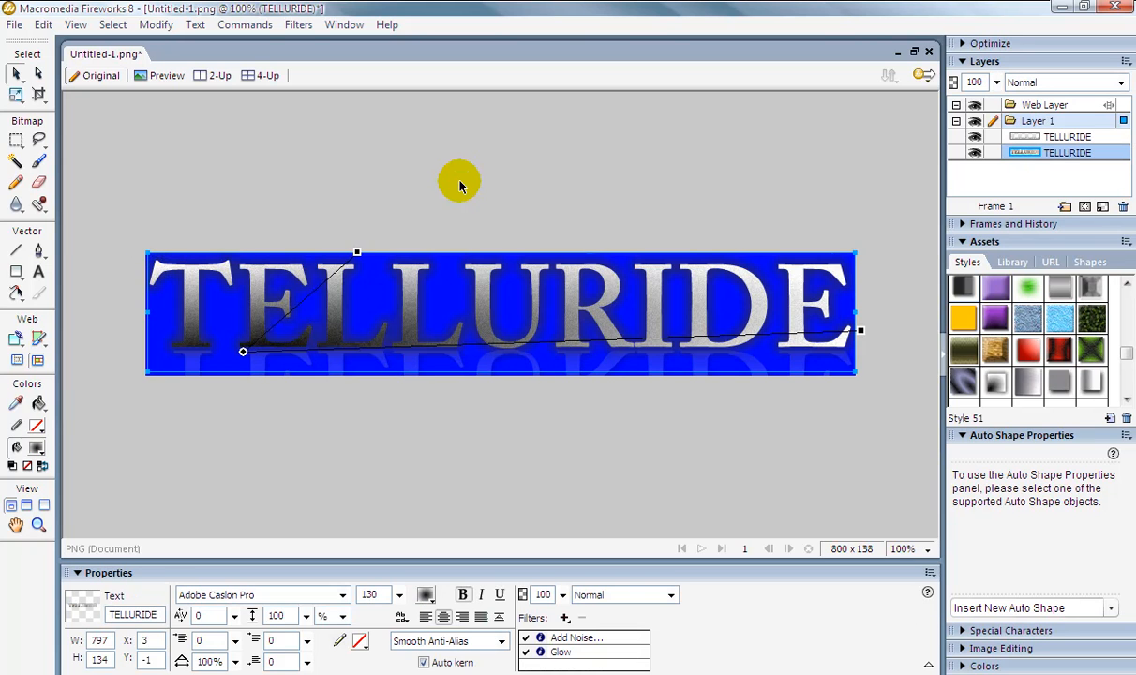
key("ctrl+y")
key("ctrl+z")
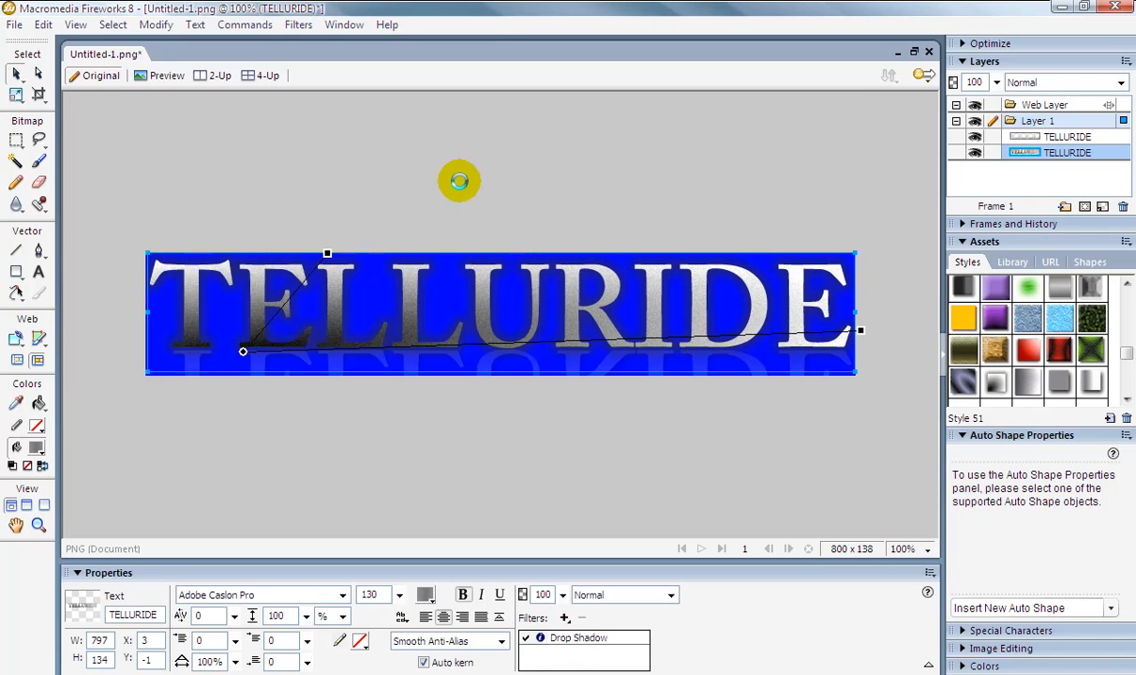
key("ctrl+z")
key("ctrl+z")
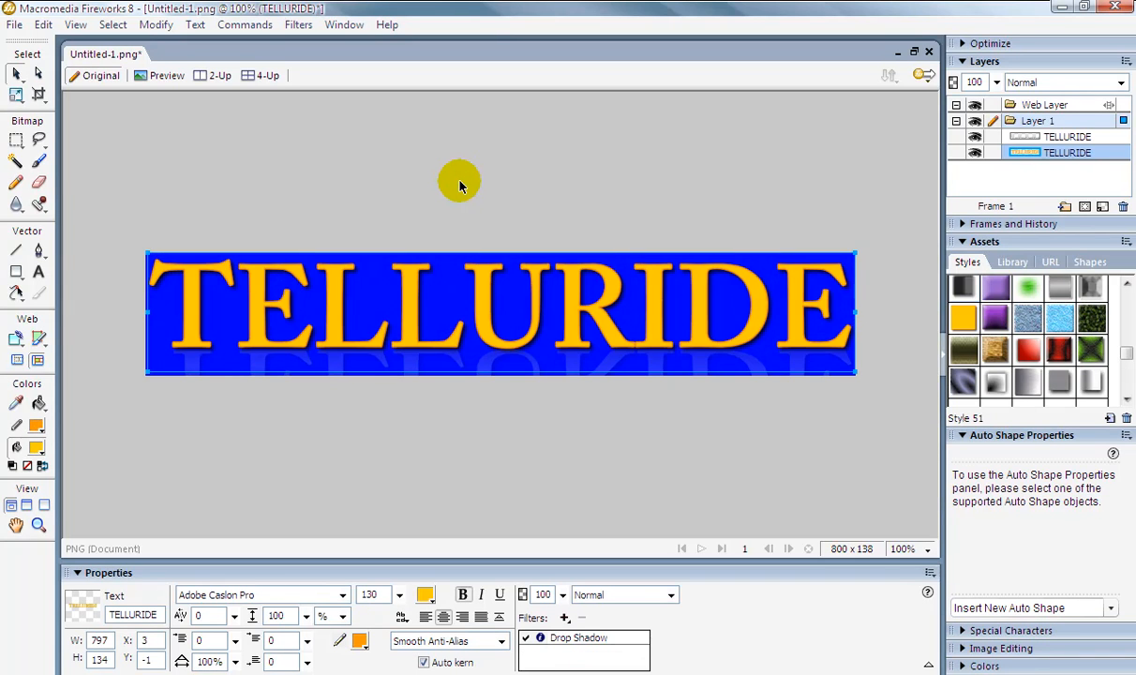
key("ctrl+z")
key("ctrl+y")
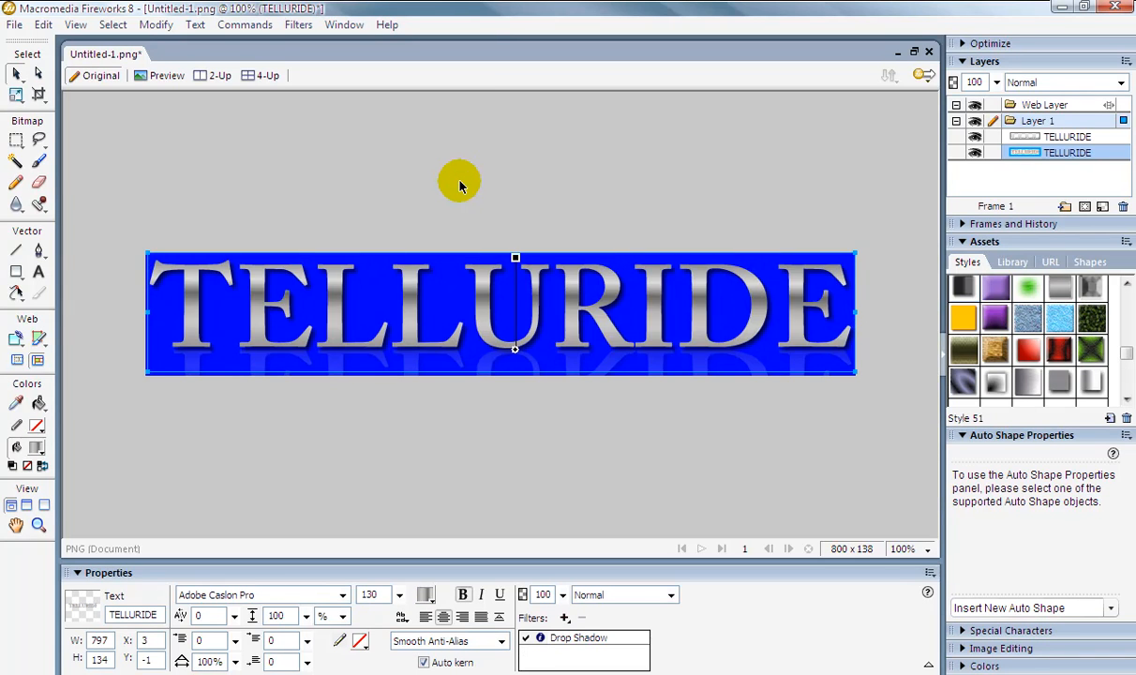
Deselect everything and close the current document.
left_click(588, 185)
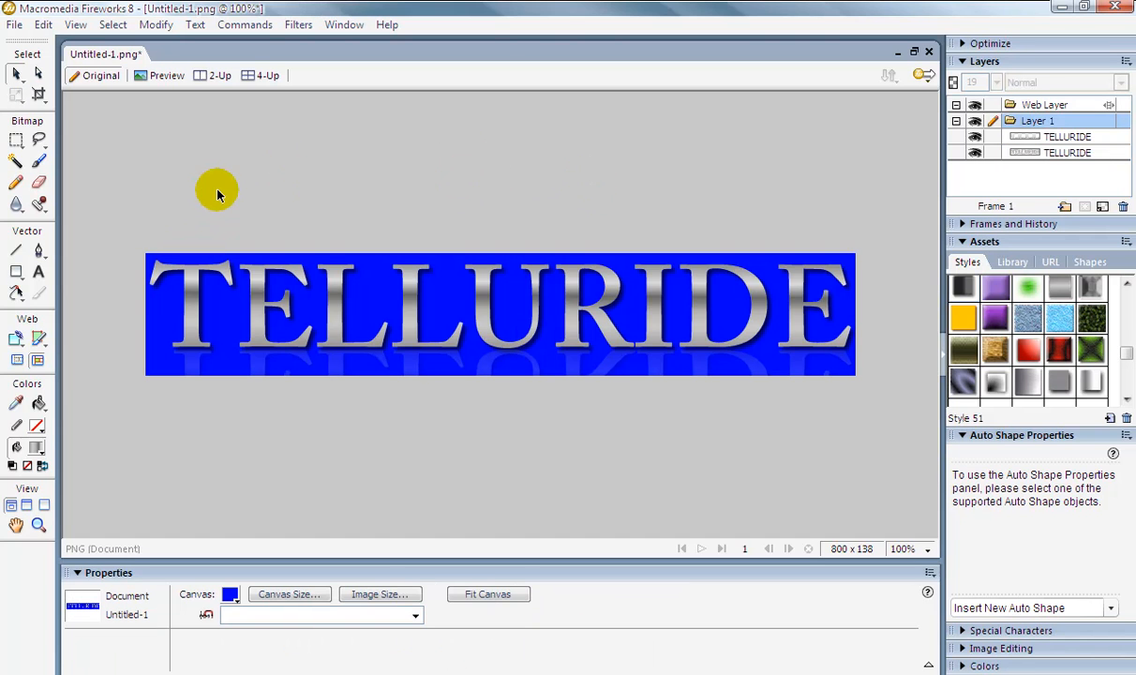
left_click(928, 53)
left_click(573, 368)
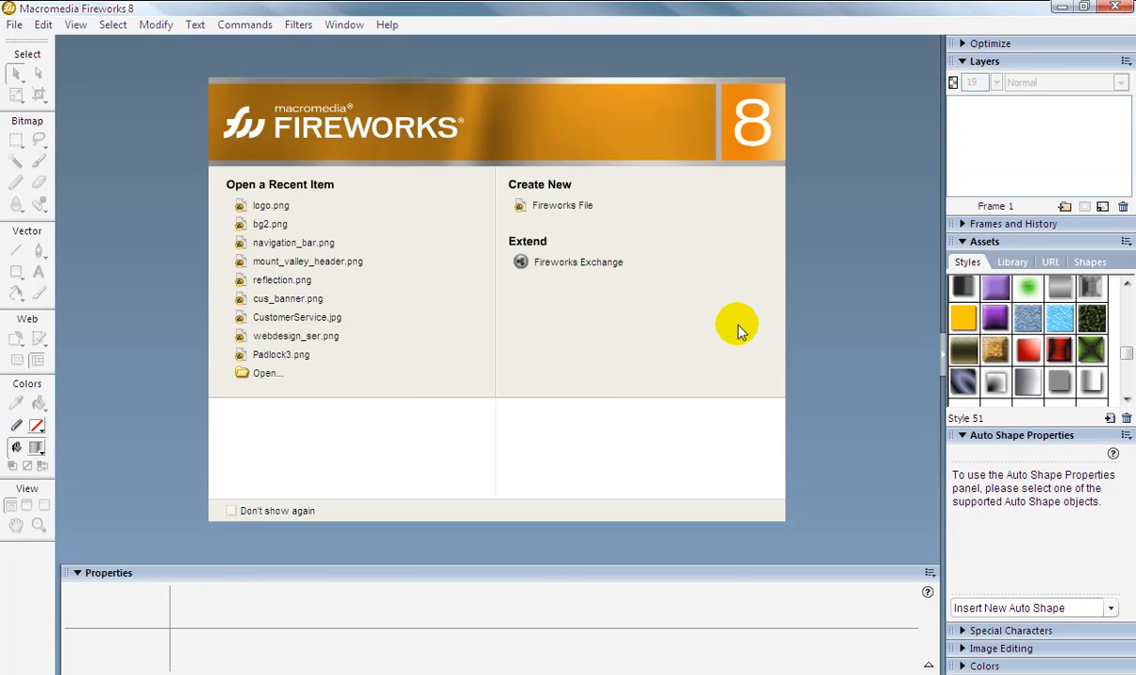
Create a new document with height 300 pixels, resolution 100 pixels/inch and a custom blue canvas color.
left_click(13, 27)
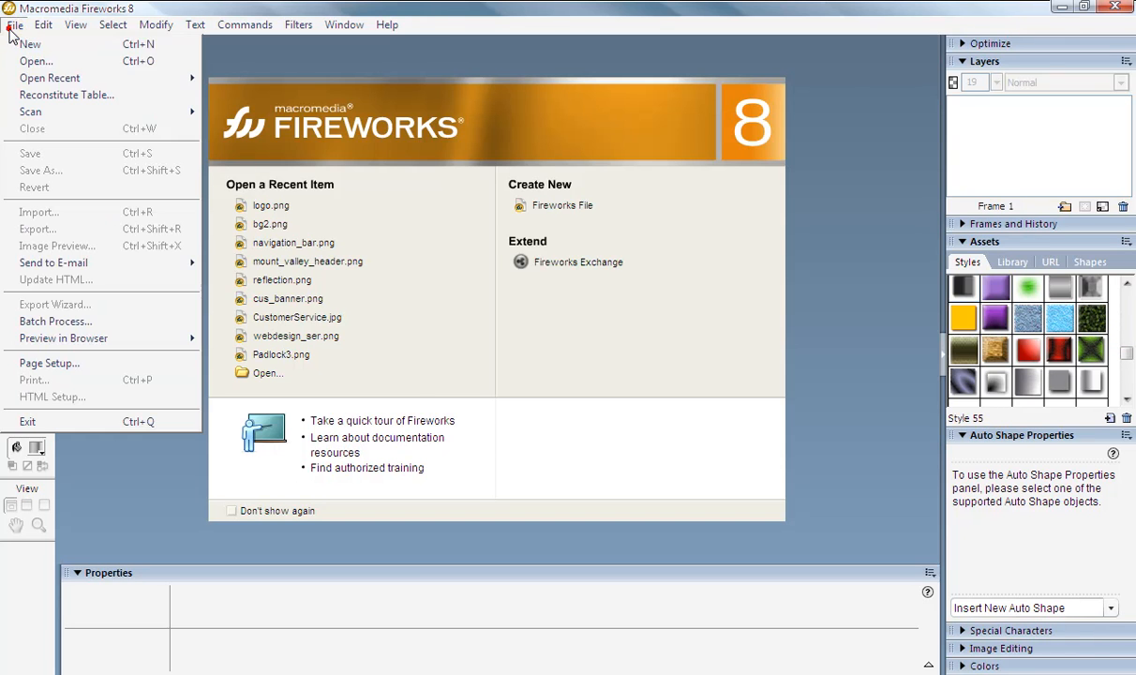
left_click(22, 42)
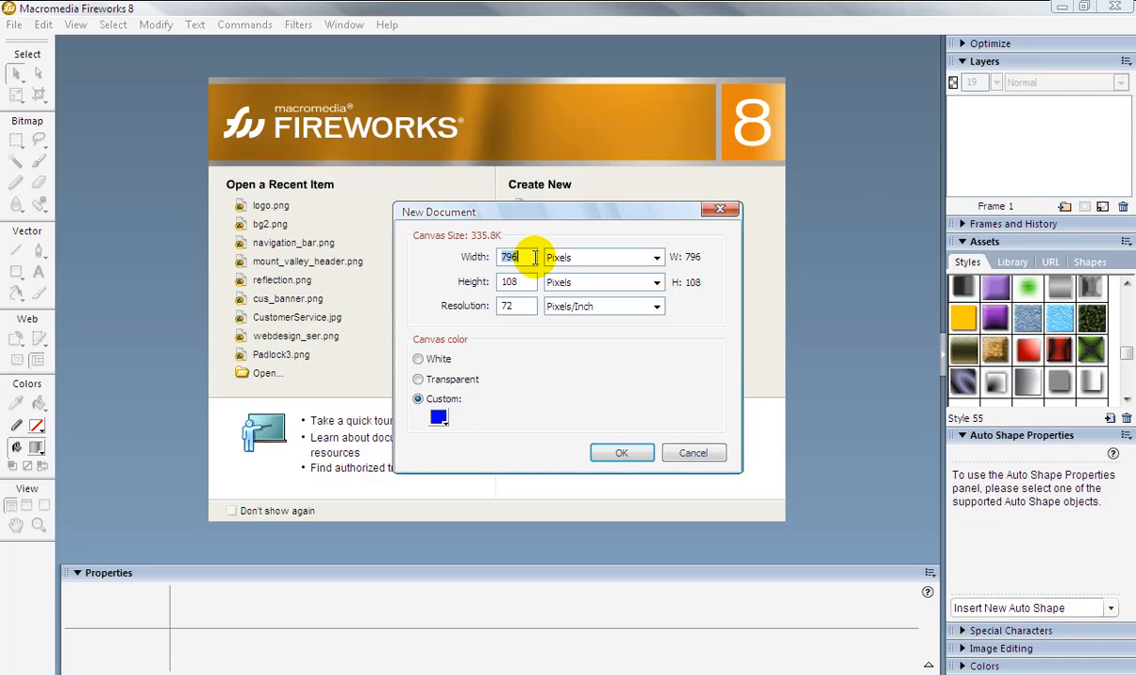
double_click(520, 281)
type("300")
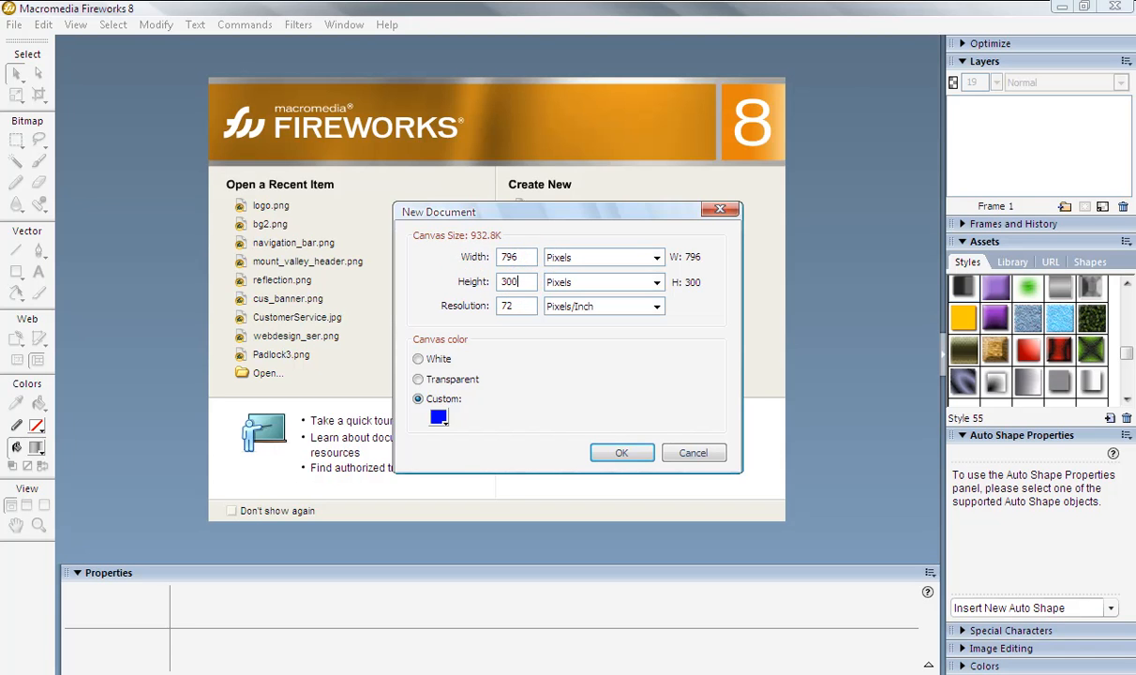
double_click(520, 309)
type("100")
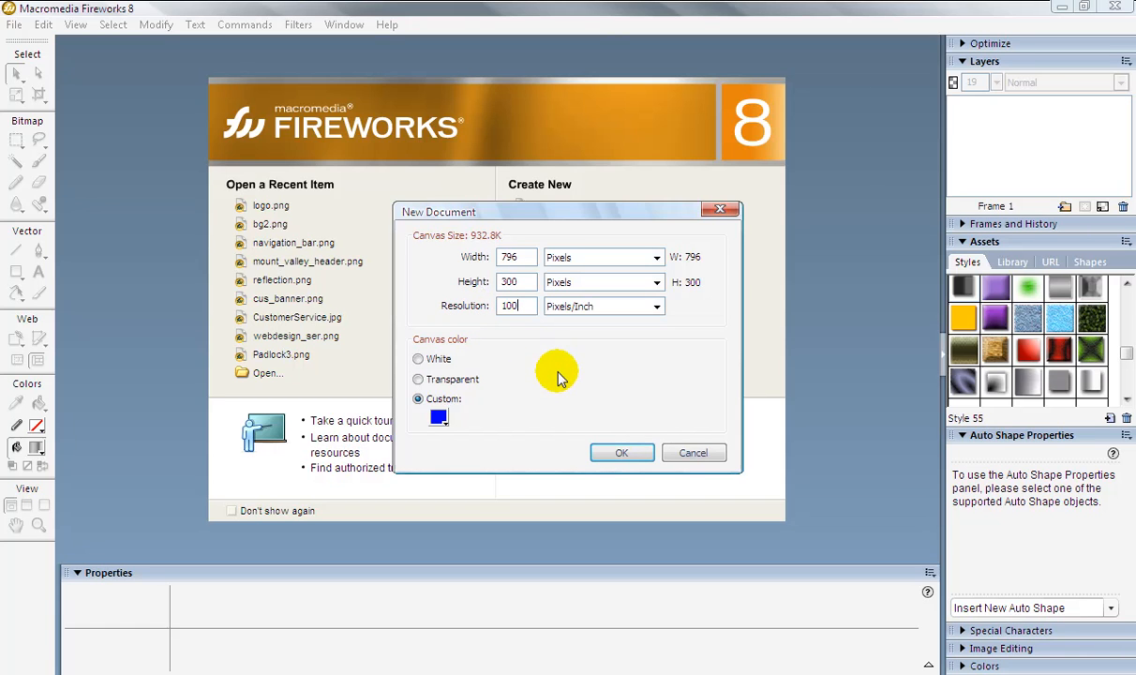
left_click(439, 418)
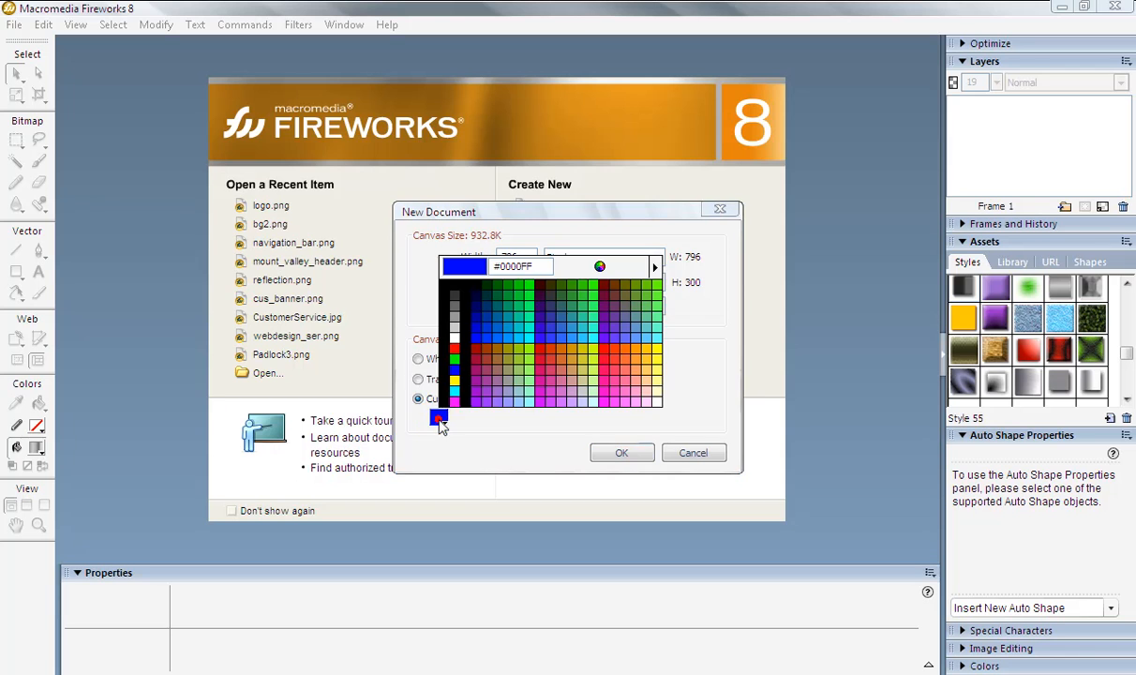
left_click(454, 368)
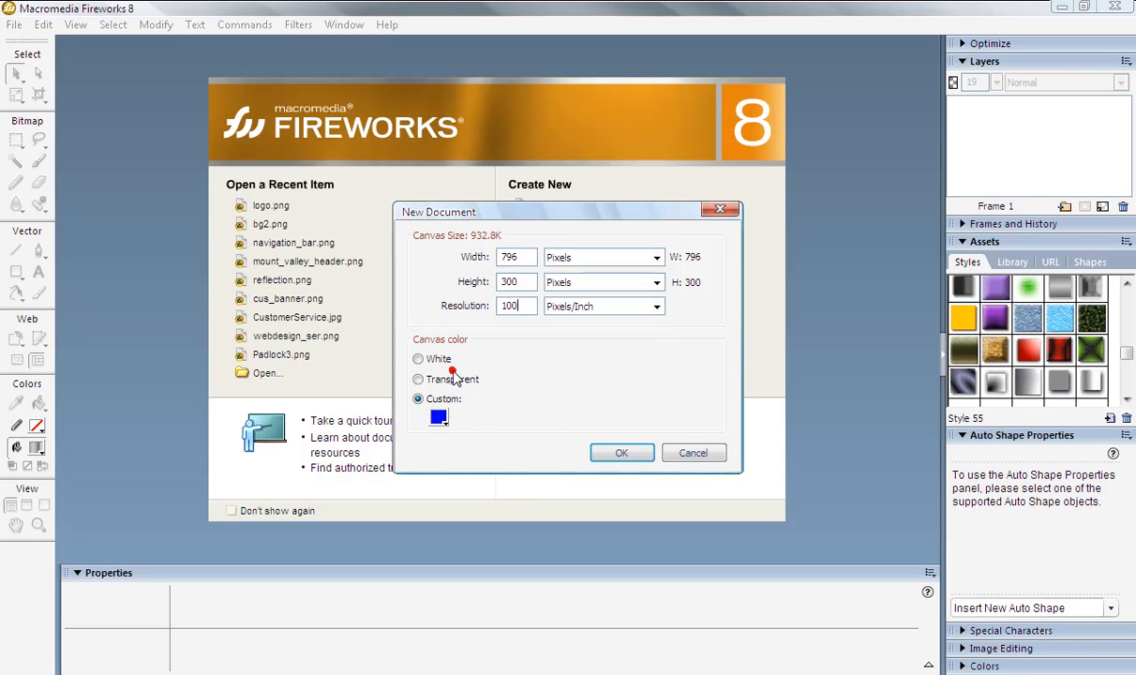
left_click(621, 453)
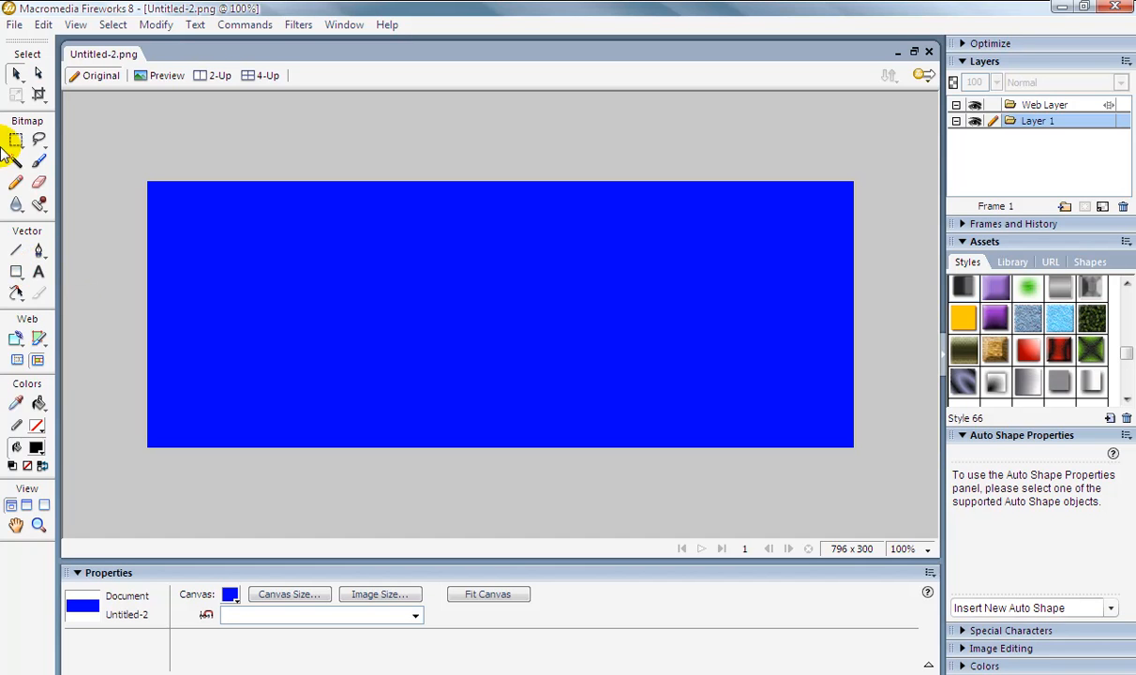
With the Text tool set to bold, type TELLURIDE on the canvas.
left_click(38, 273)
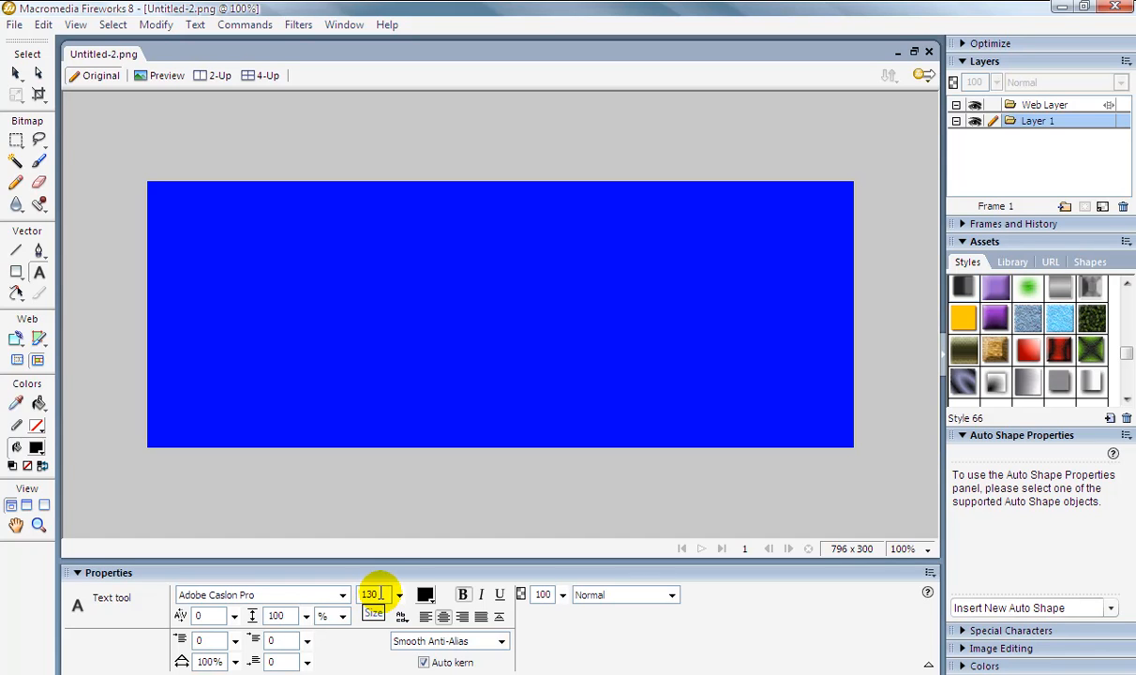
left_click(463, 595)
left_click(169, 300)
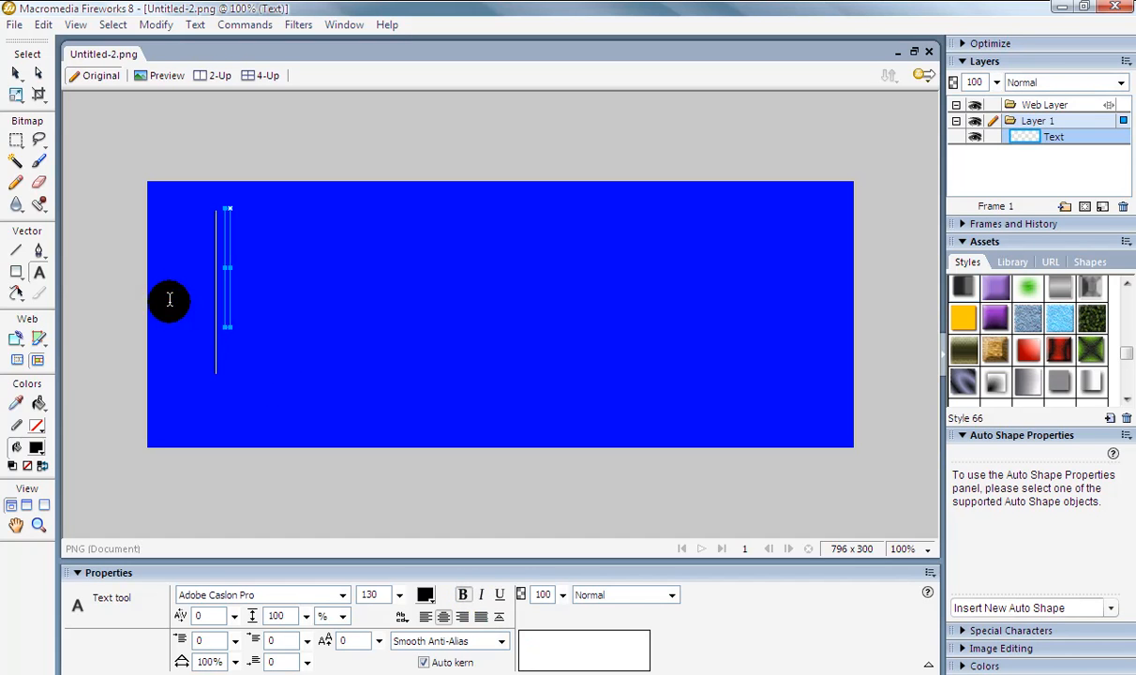
key("Escape")
type("T")
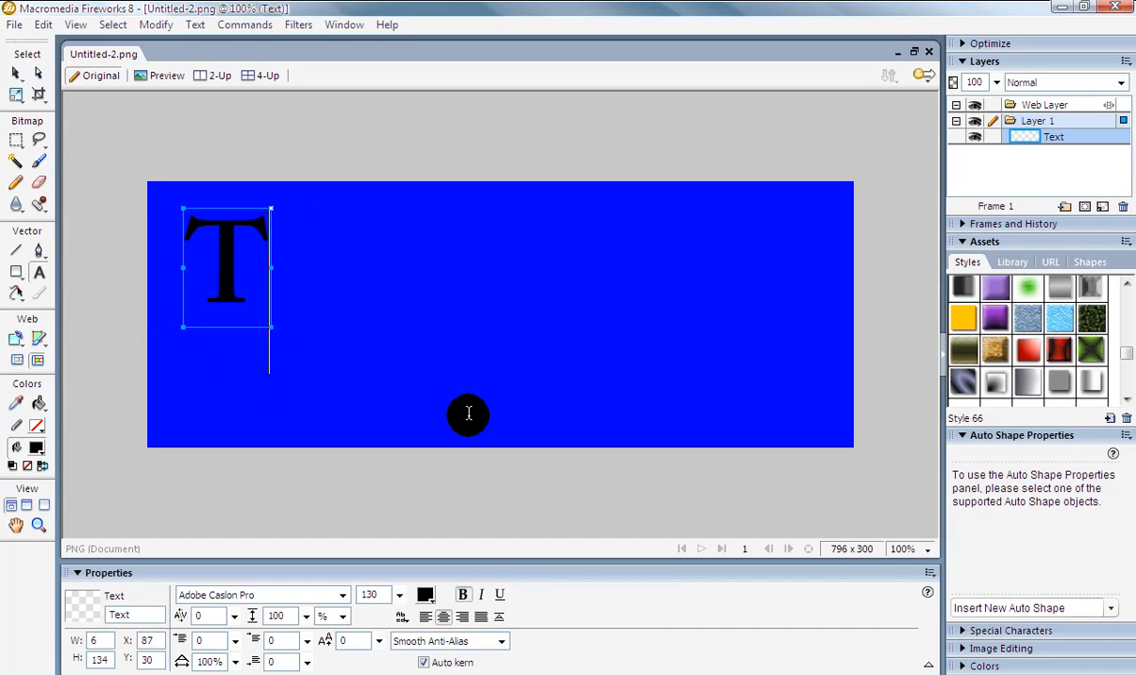
type("ELLURIDE")
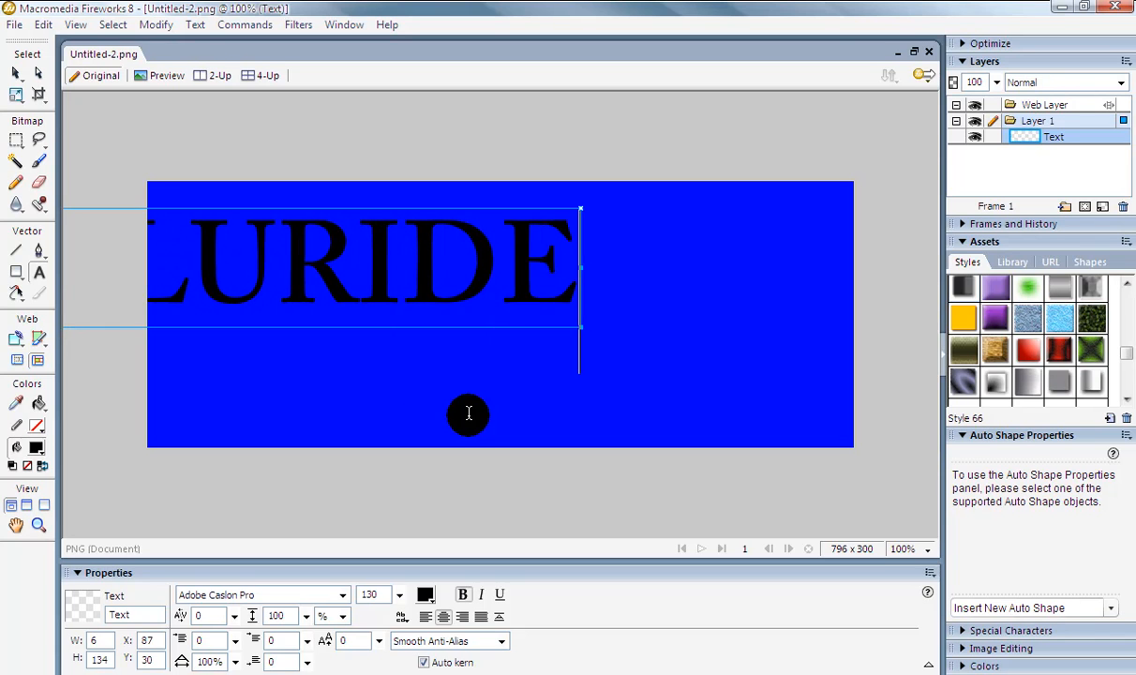
Move the TELLURIDE text so it spans the canvas width near the top.
left_click(14, 75)
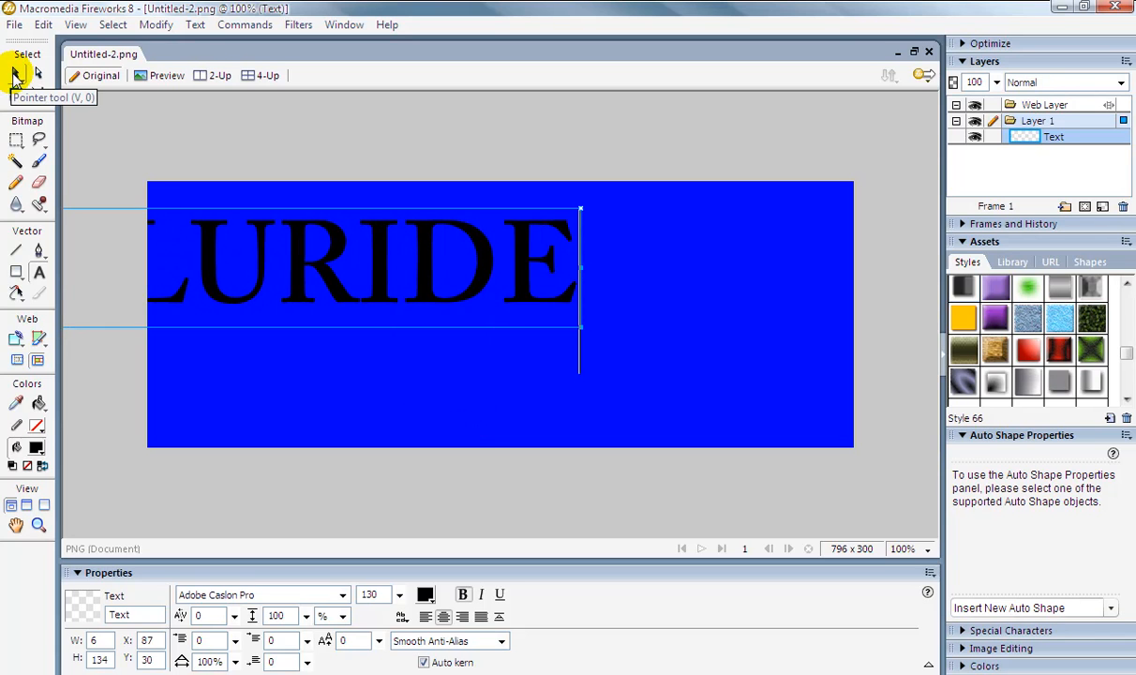
left_click(14, 75)
left_click_drag(278, 274, 554, 291)
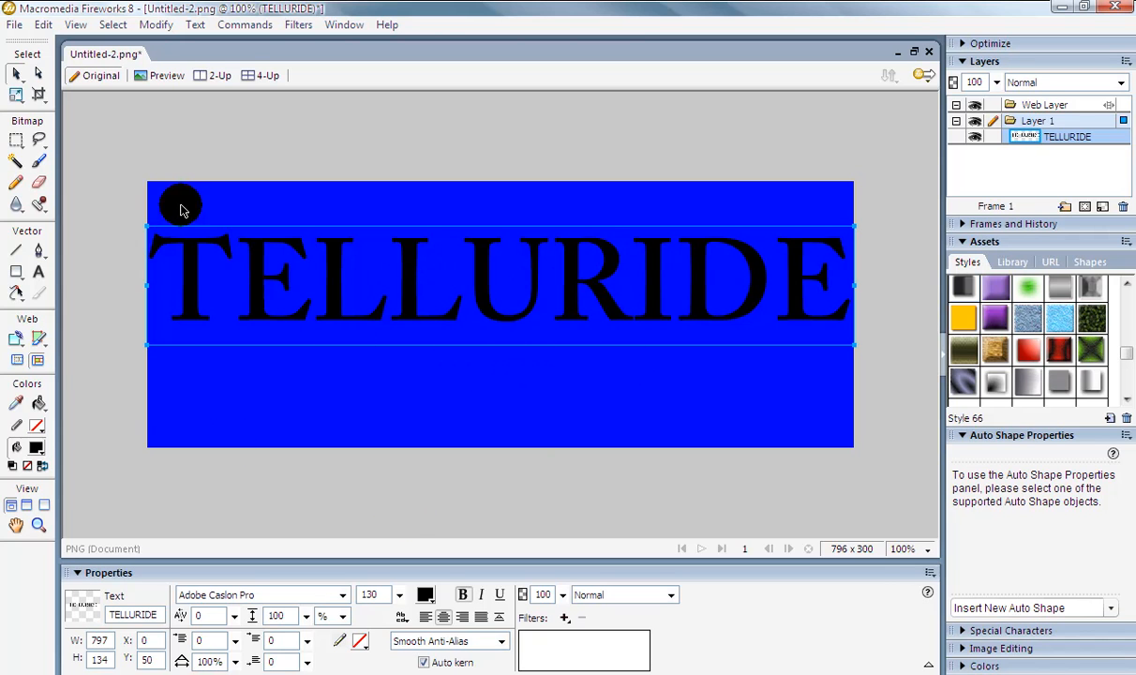
Fill the TELLURIDE text with a linear gradient using the Silver preset.
left_click(424, 595)
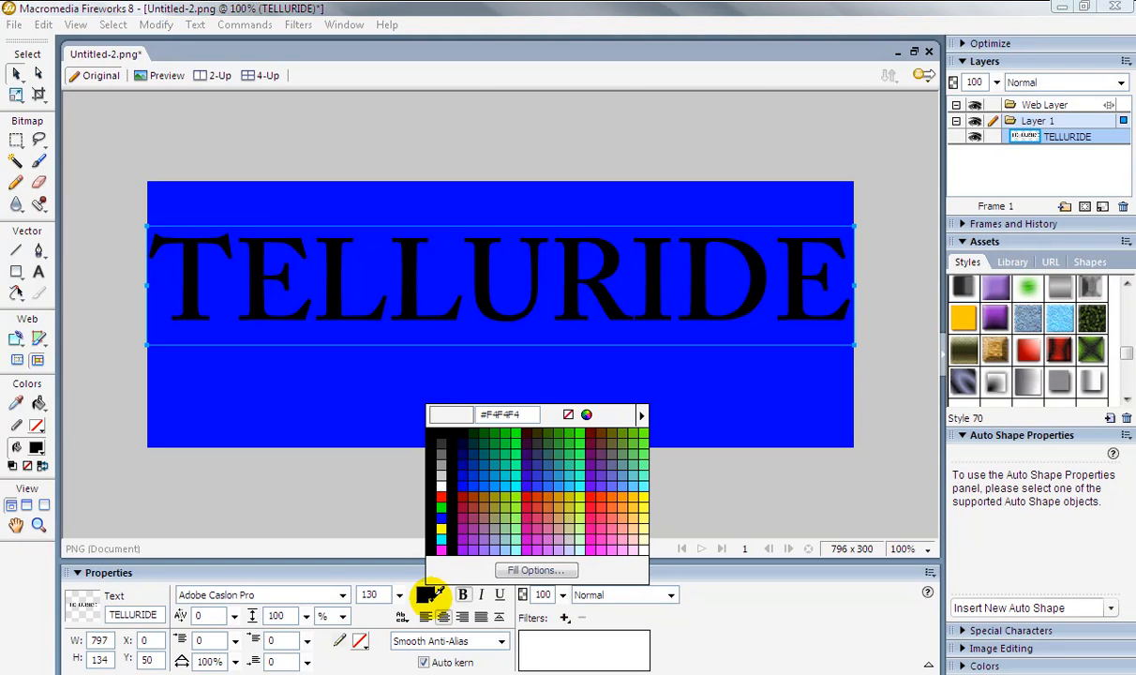
left_click(533, 571)
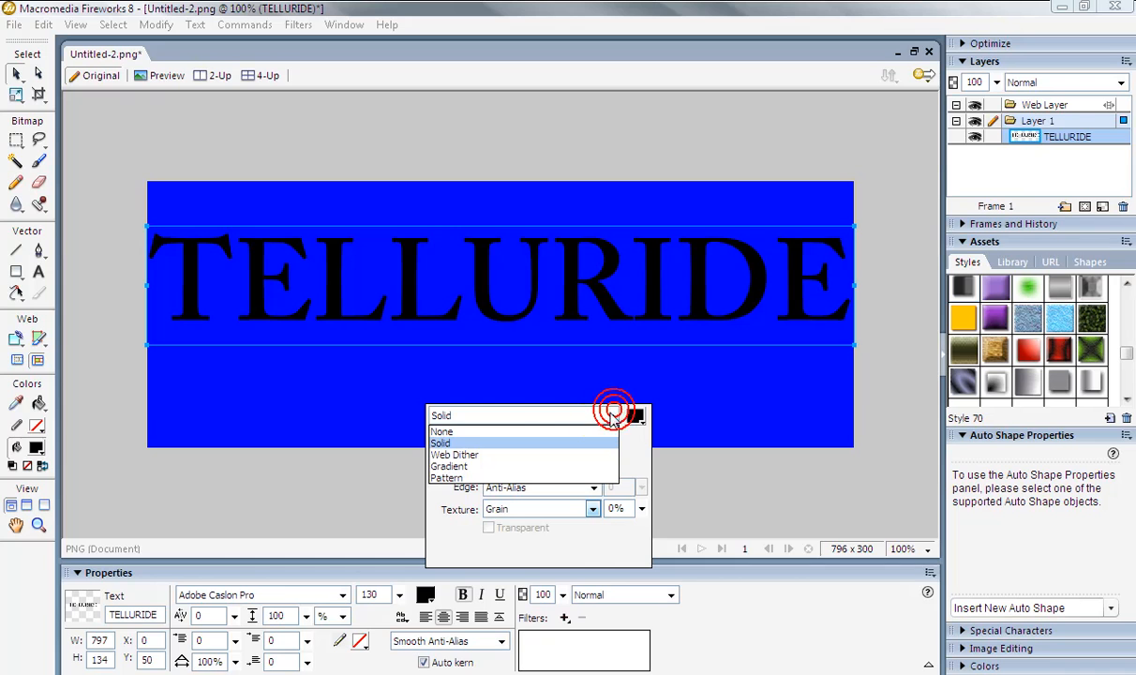
left_click(549, 467)
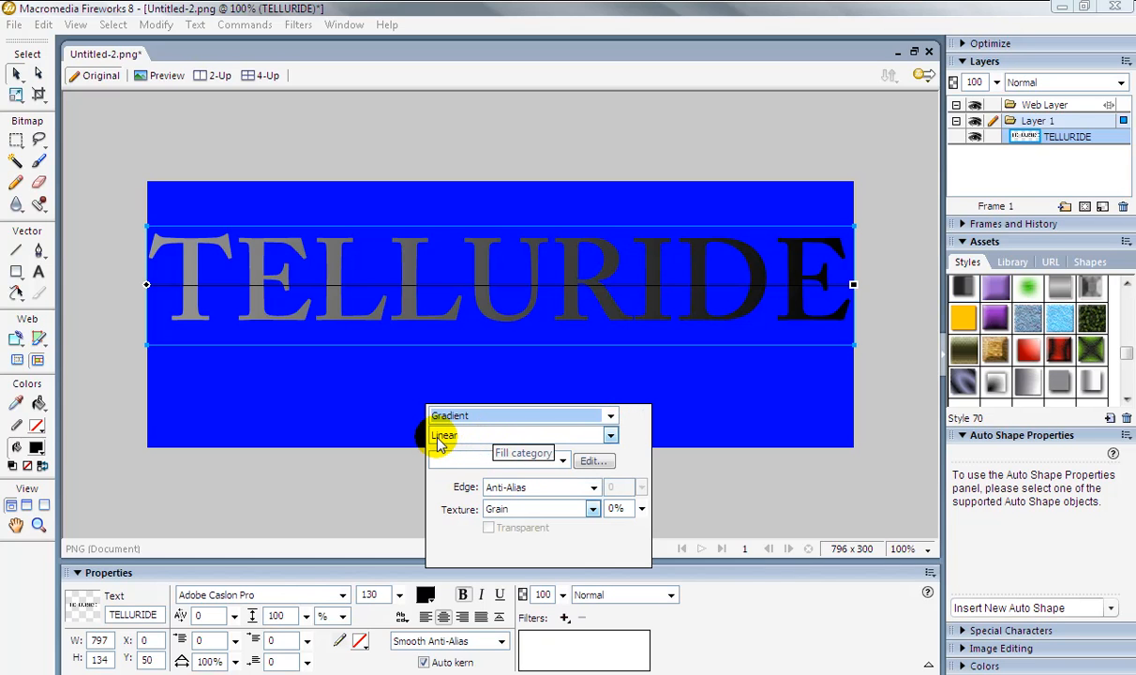
left_click(610, 435)
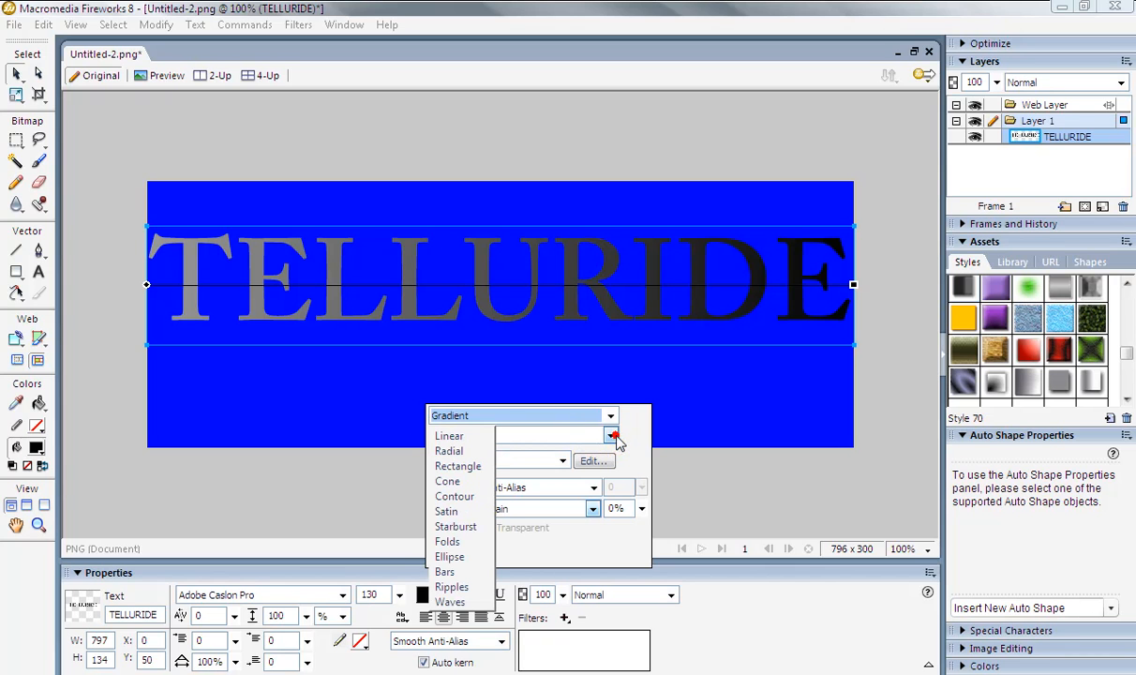
left_click(609, 435)
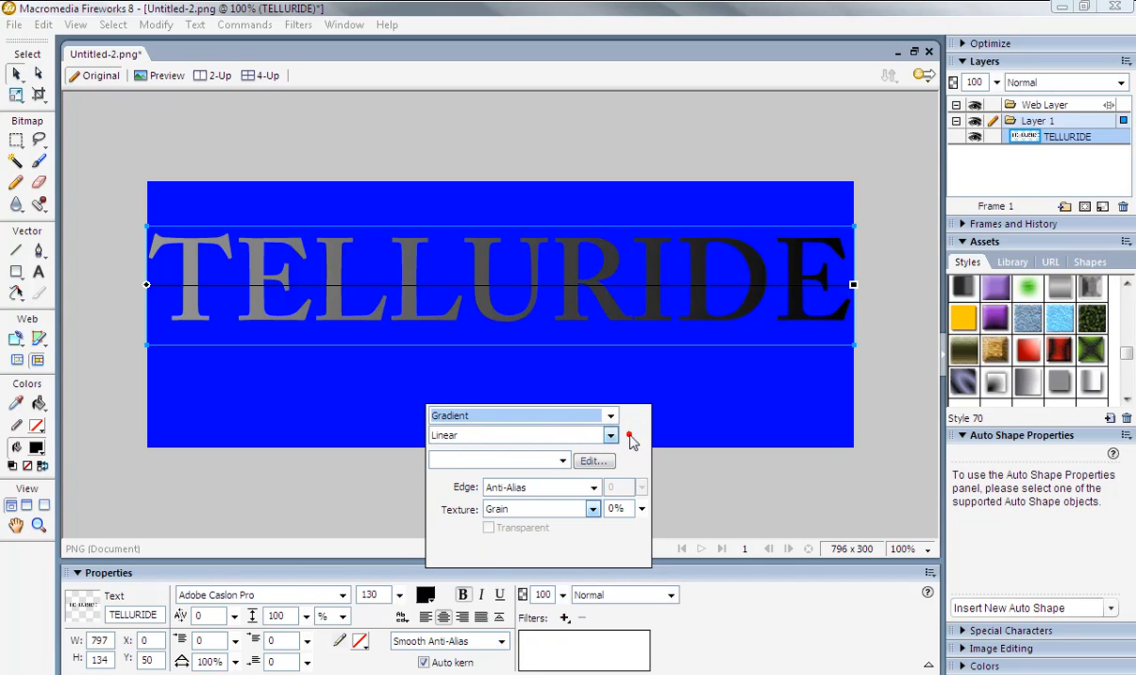
left_click(562, 461)
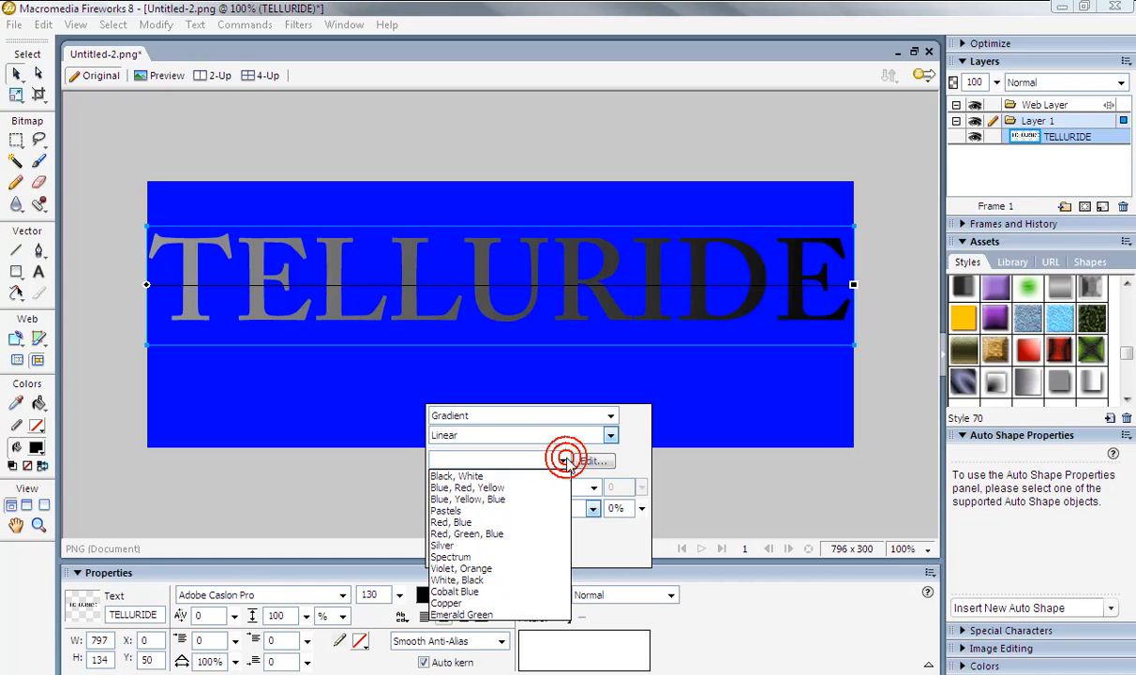
left_click(459, 547)
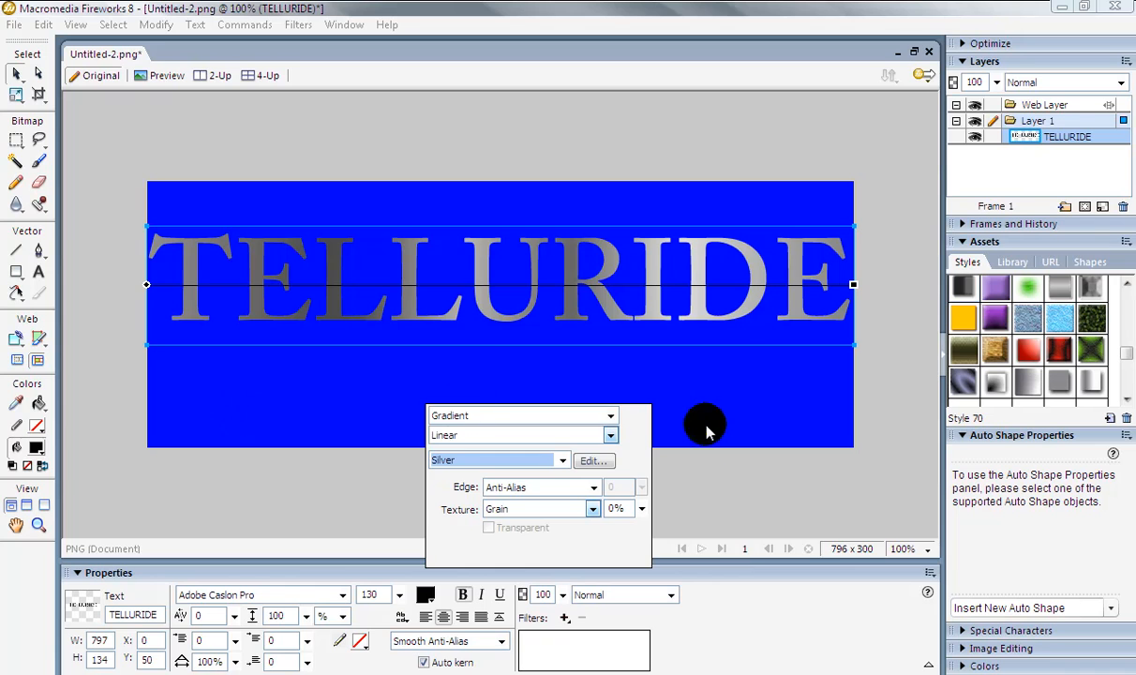
left_click(755, 472)
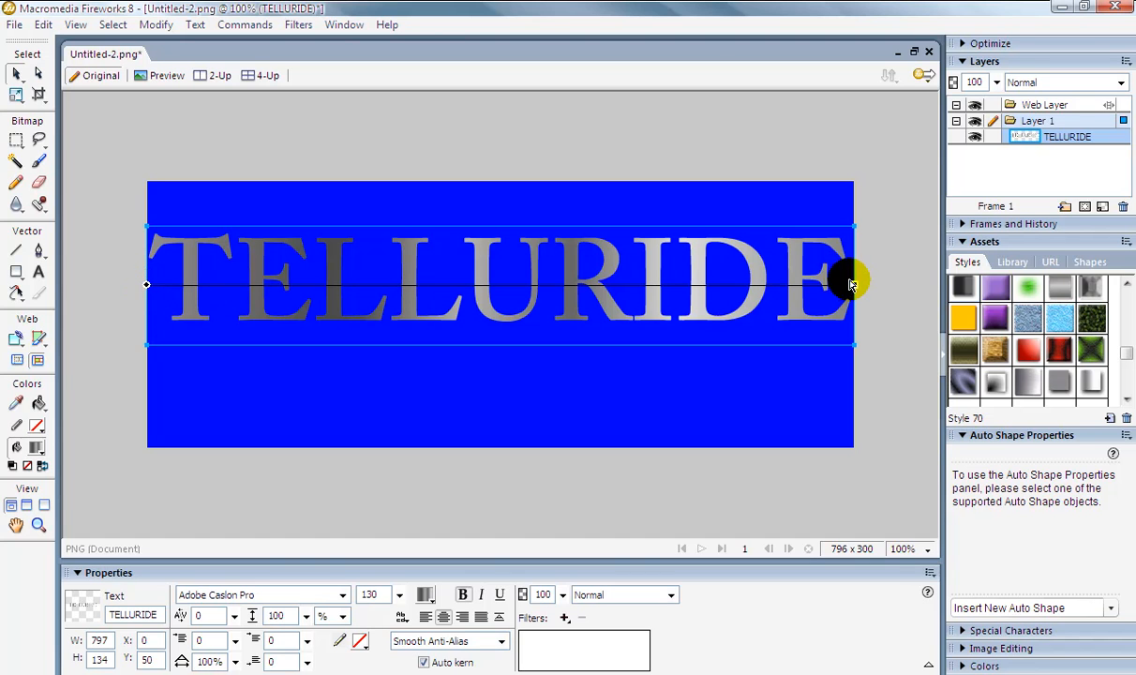
Reposition the gradient handles so the silver gradient runs vertically from the text's bottom to its top.
mouse_move(852, 288)
left_mouse_down()
mouse_move(251, 288)
mouse_move(270, 284)
left_mouse_up()
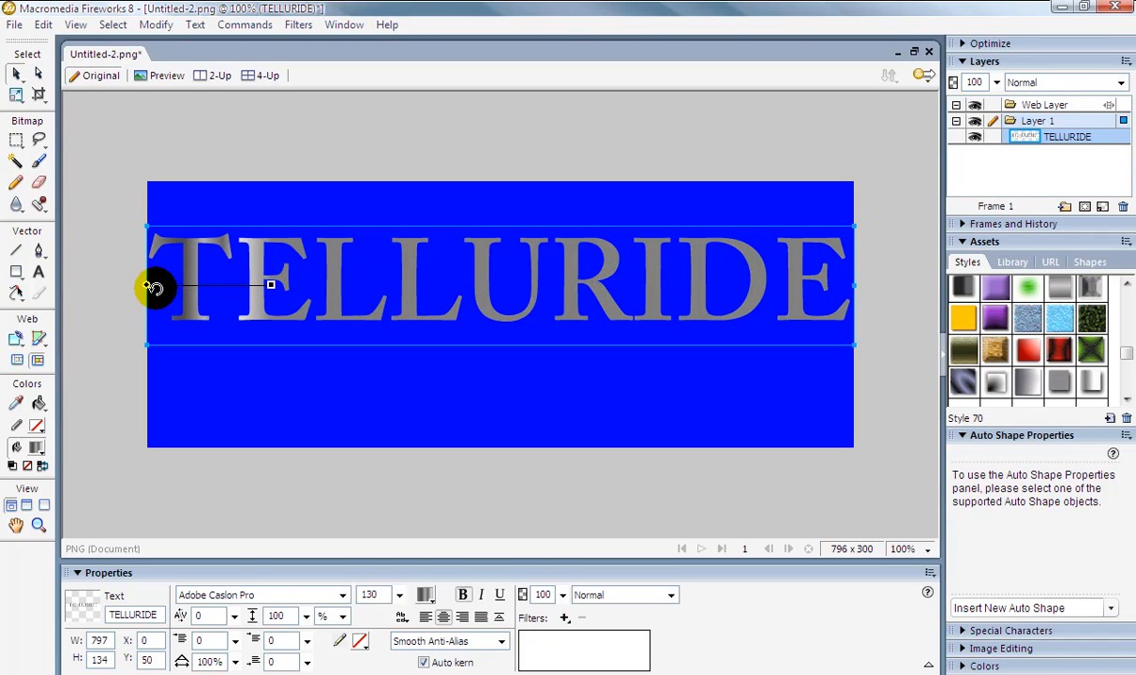
left_click_drag(146, 285, 504, 322)
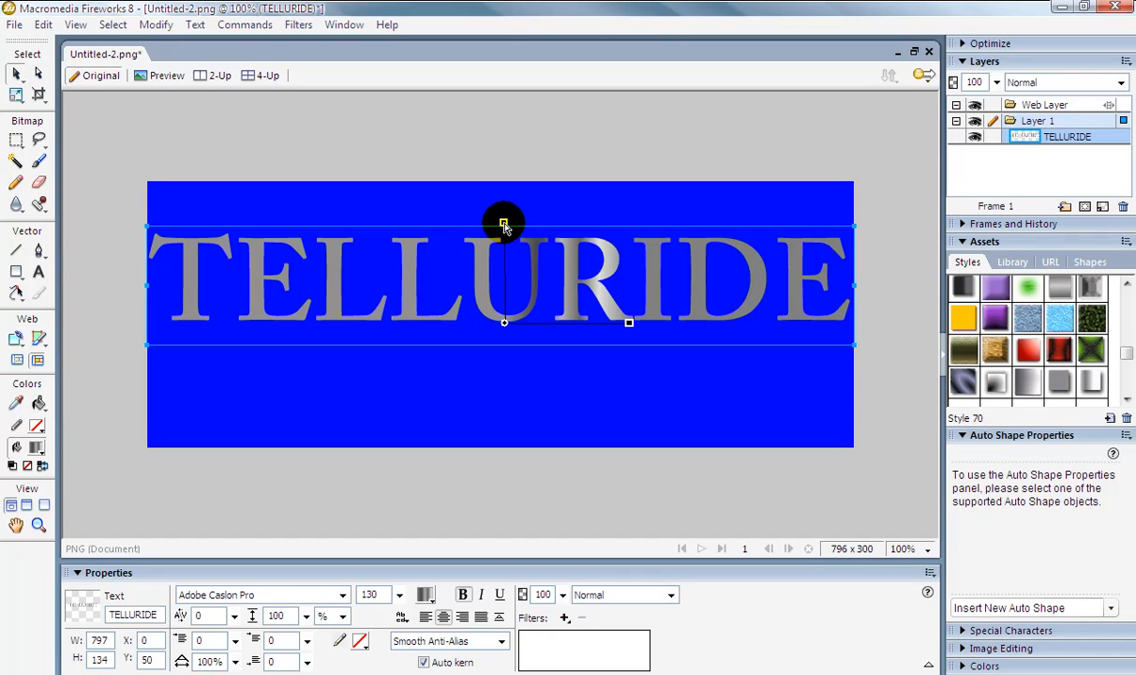
left_click_drag(504, 225, 505, 220)
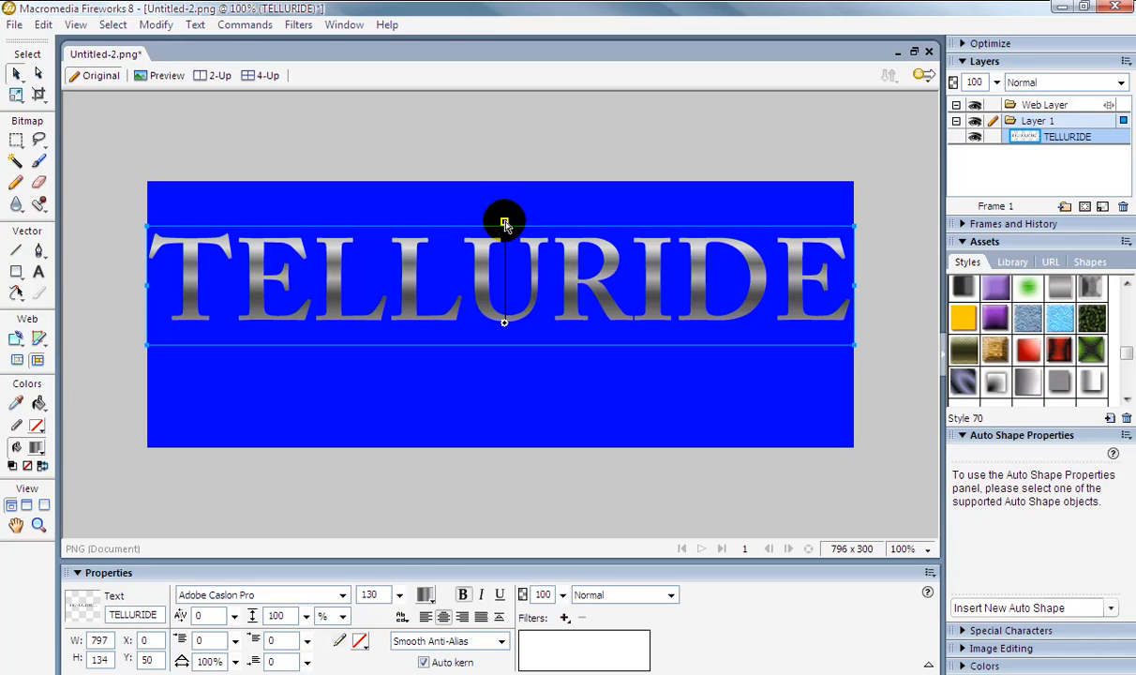
left_click(505, 224)
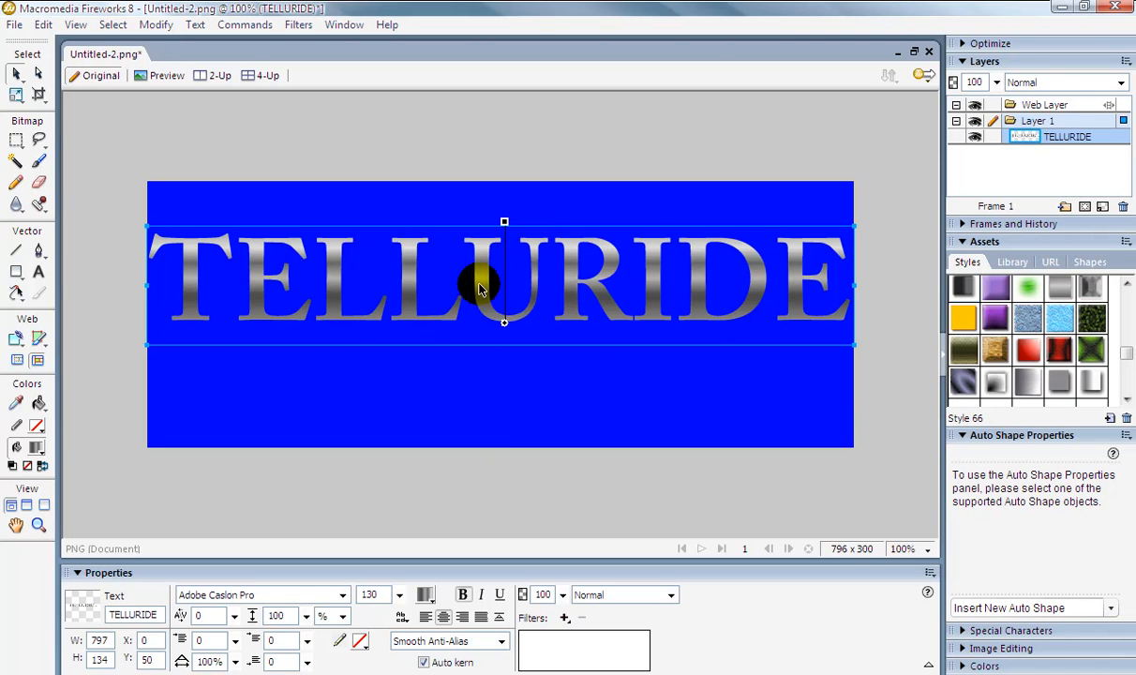
Reselect the text and change the color of the second gradient stop in the fill editor.
left_click(406, 502)
left_click(422, 314)
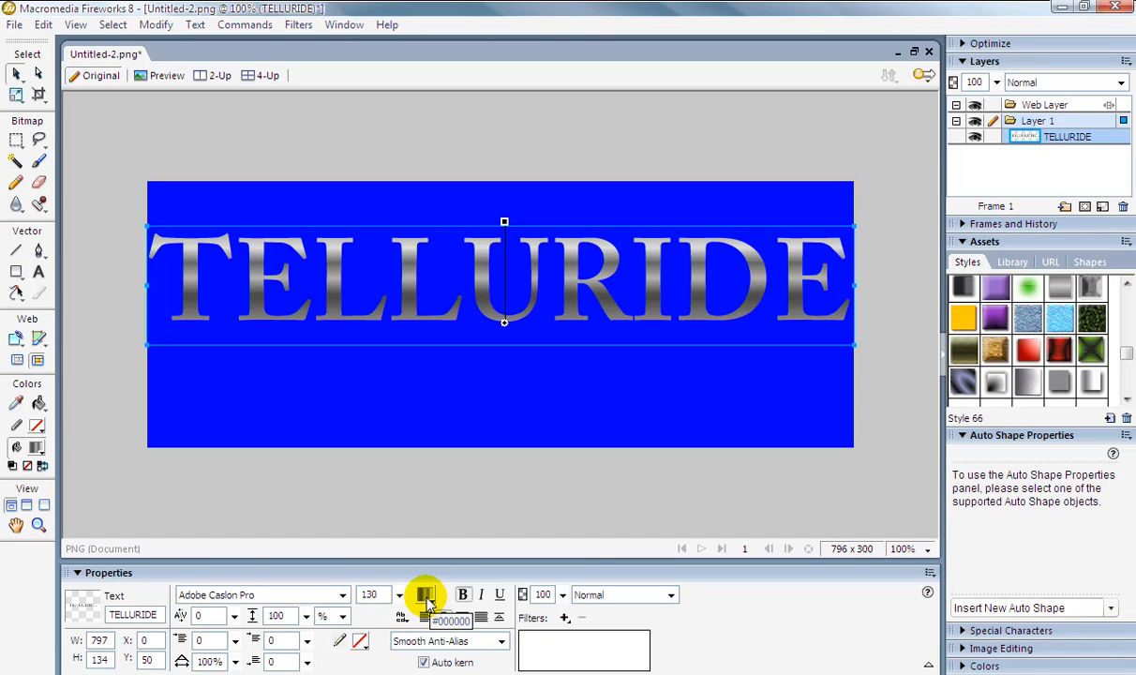
left_click(425, 596)
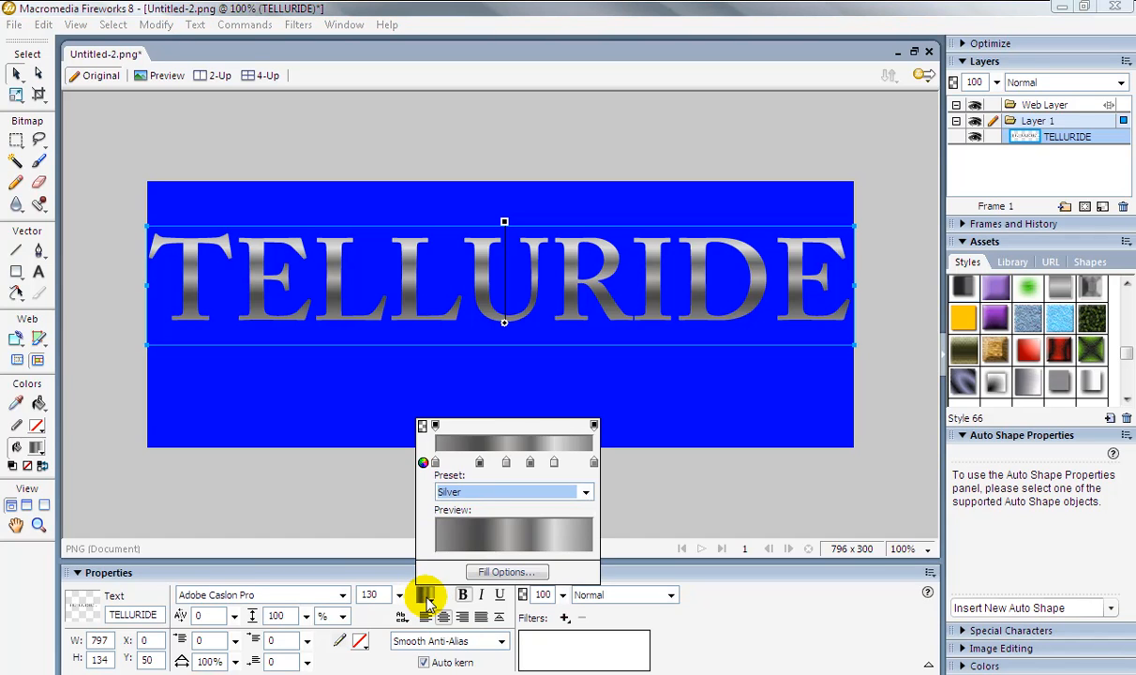
left_click(479, 463)
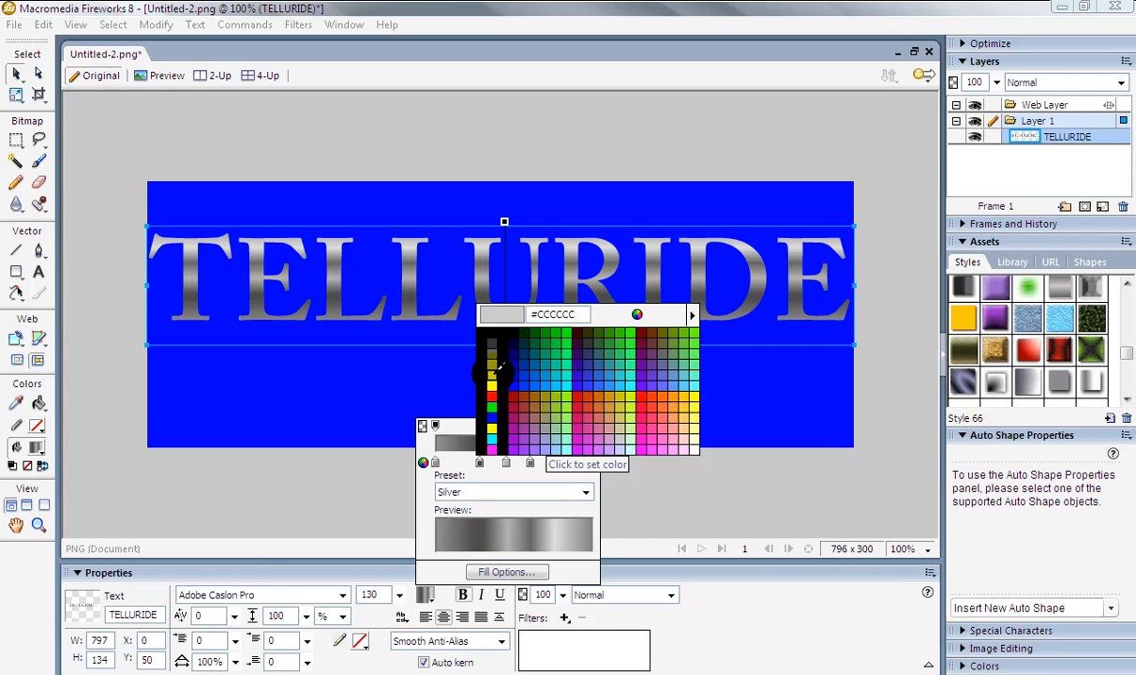
left_click(499, 366)
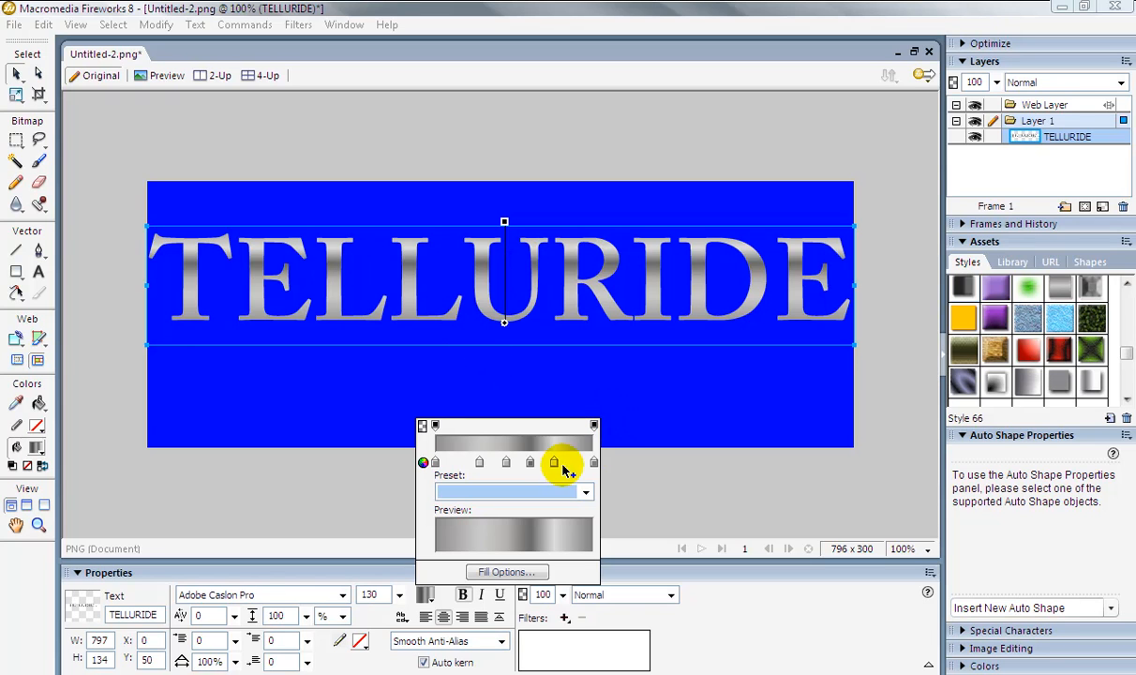
left_click(747, 499)
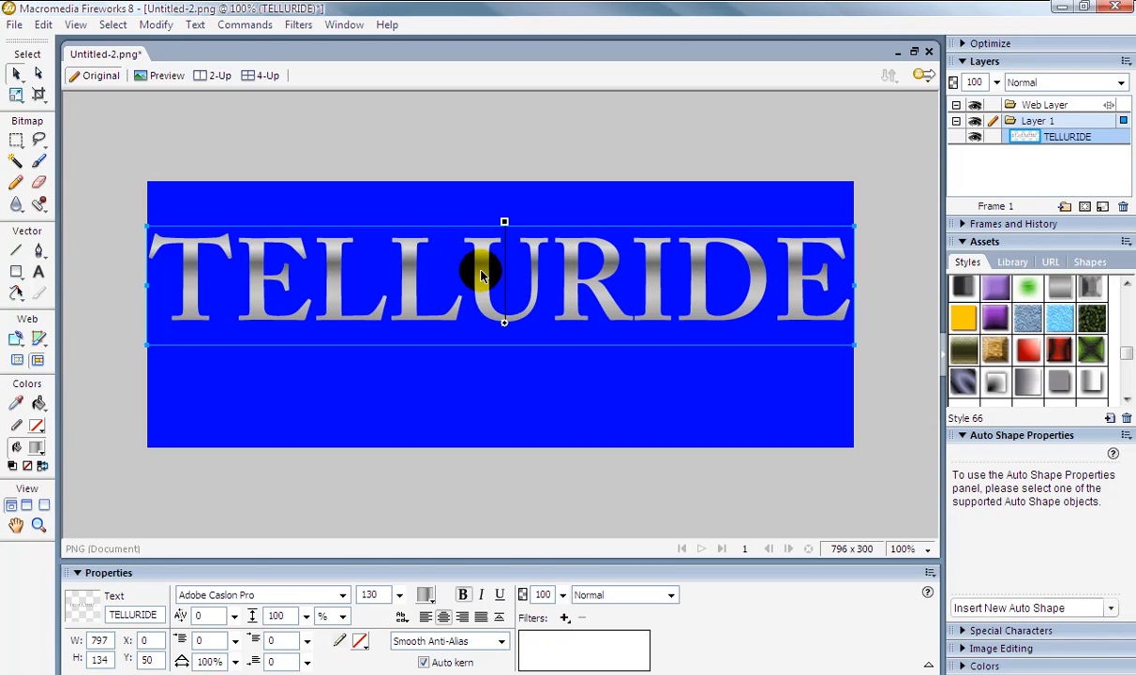
Copy and paste the TELLURIDE text to create a duplicate.
left_click(43, 24)
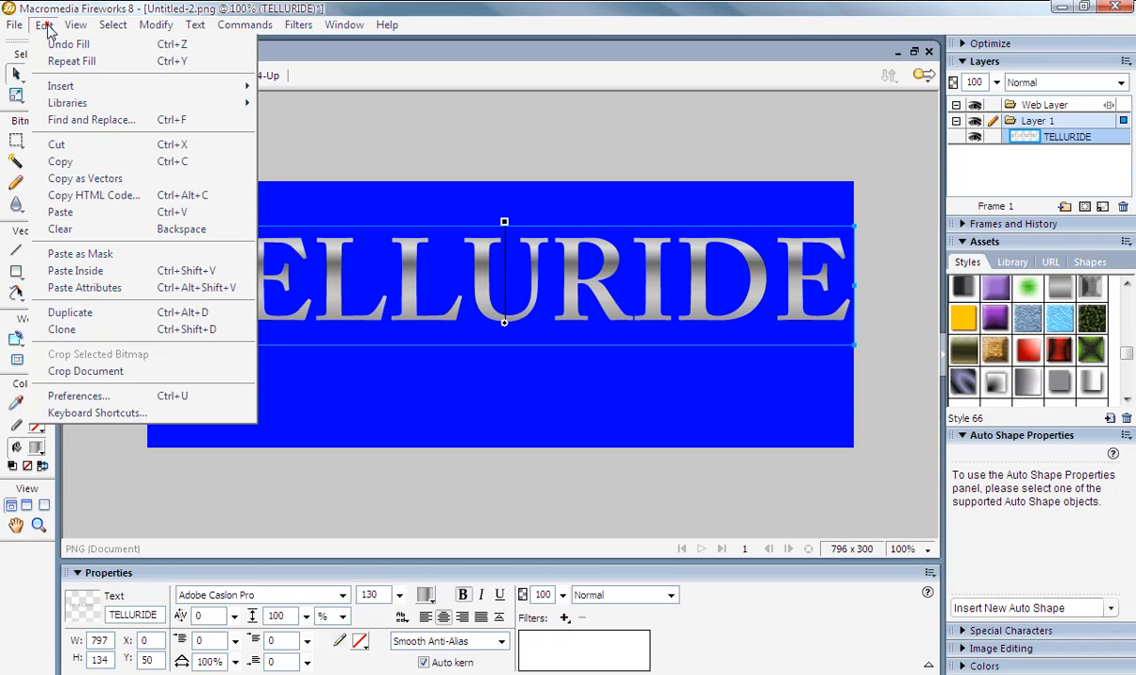
left_click(86, 164)
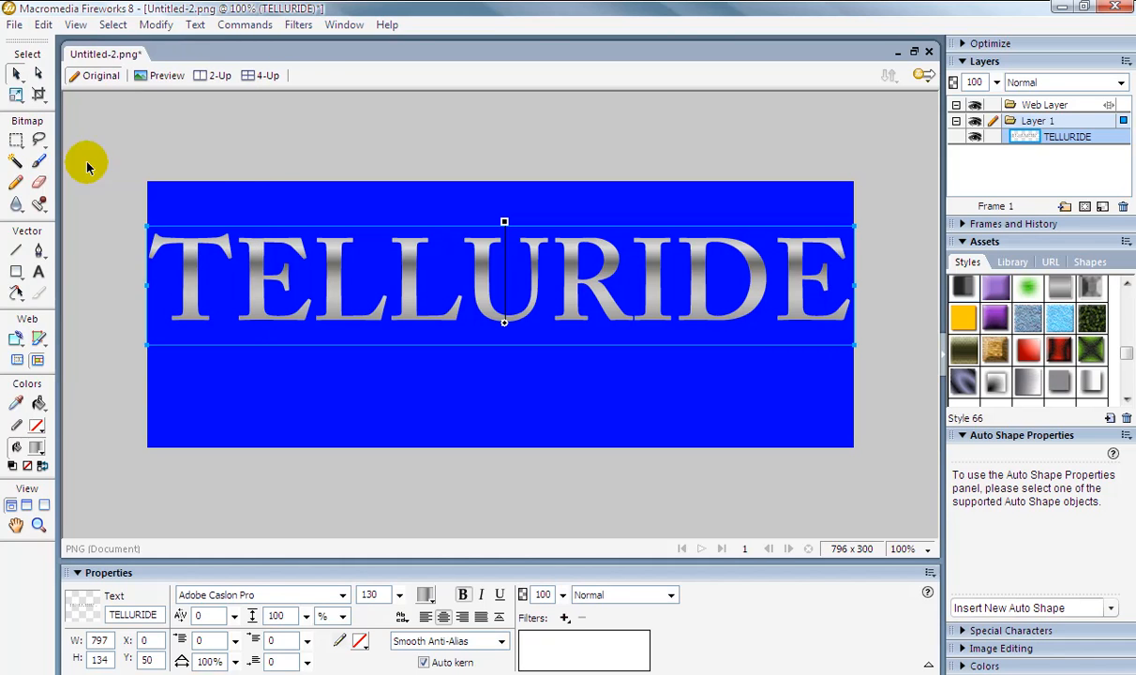
left_click(40, 28)
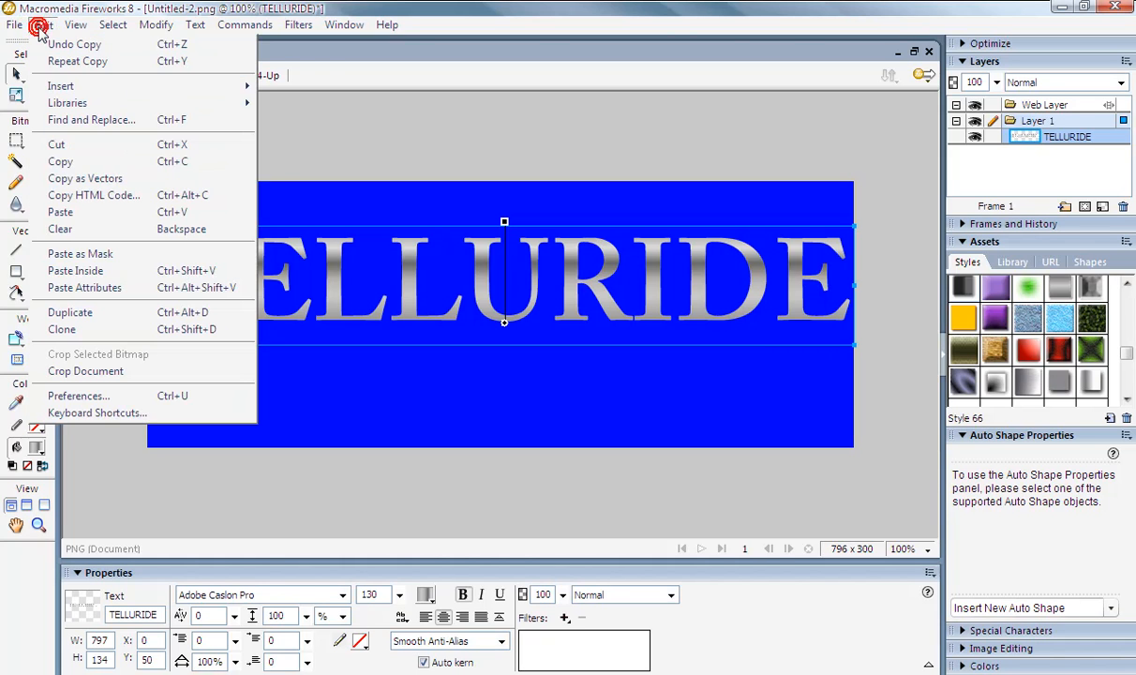
left_click(98, 212)
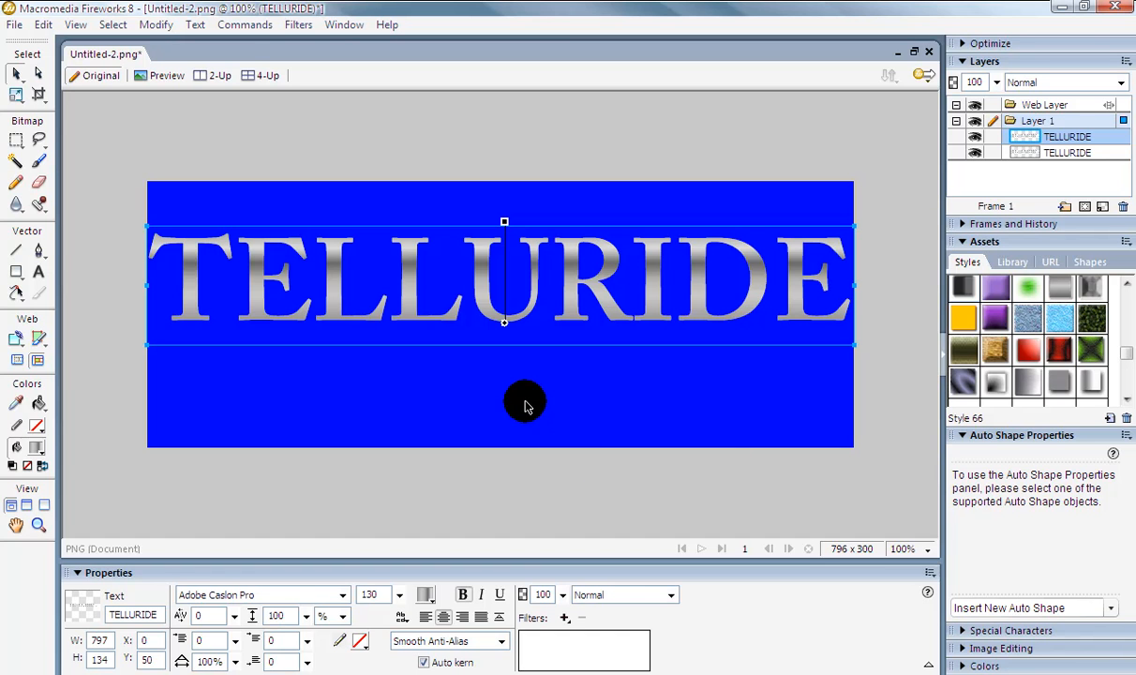
Flip the duplicate text vertically with the Scale tool so it sits beneath the original as a reflection.
mouse_move(419, 273)
left_mouse_down()
mouse_move(413, 263)
mouse_move(420, 319)
mouse_move(419, 295)
left_mouse_up()
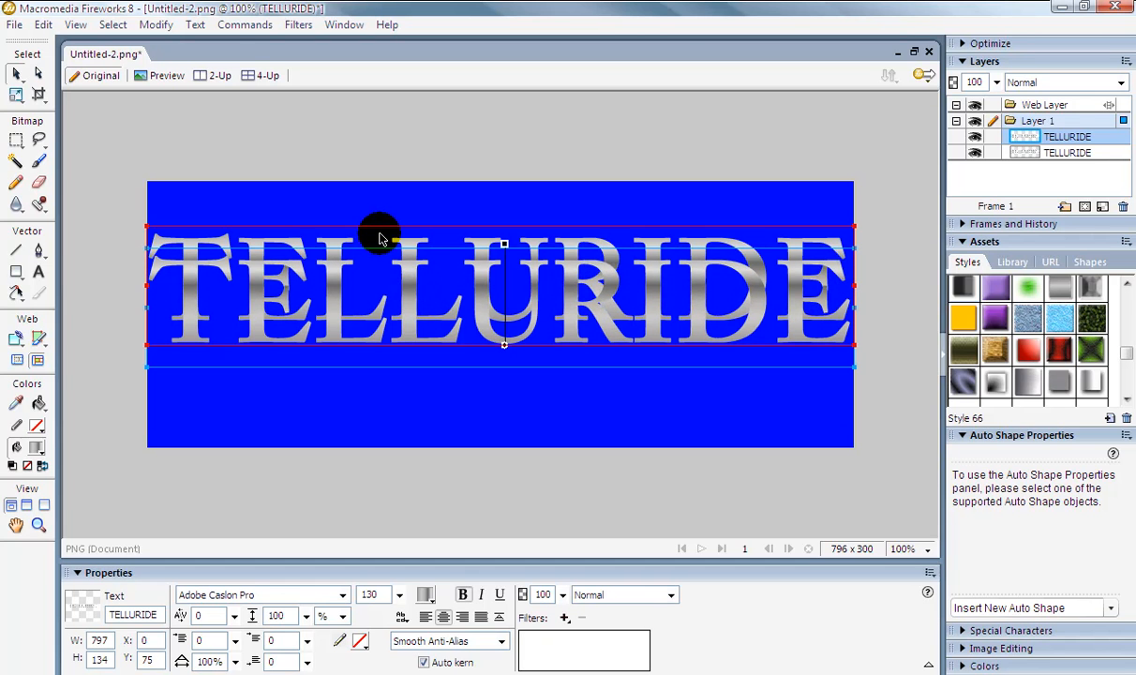
key("q")
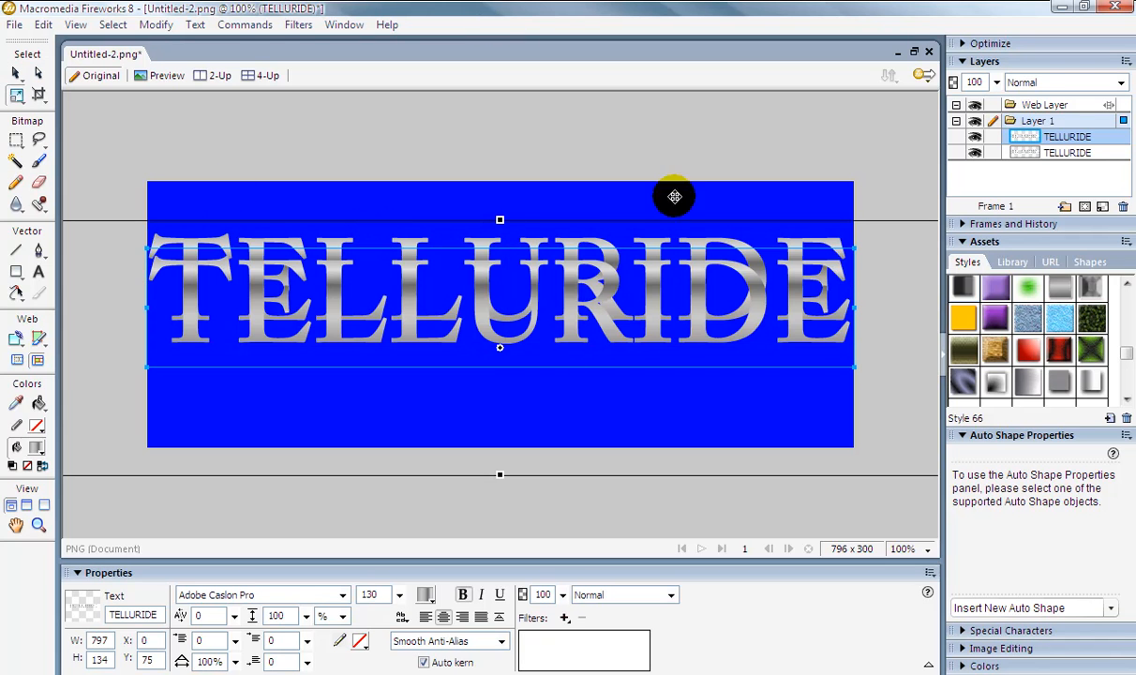
left_click_drag(499, 218, 495, 594)
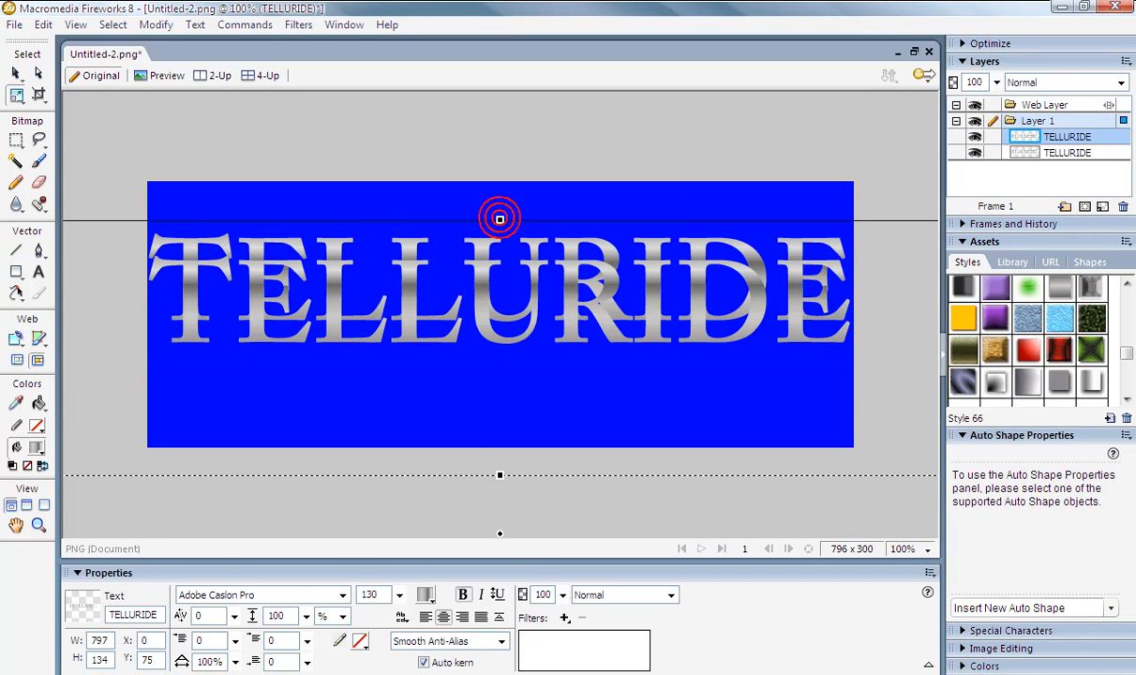
left_click_drag(537, 524, 538, 342)
left_click_drag(497, 409, 498, 514)
left_click_drag(494, 462, 485, 375)
Nudge the flipped copy right and up so it aligns under the original text, then deselect.
key("Right")
key("Right")
key("Right")
key("Right")
key("Right")
key("Right")
key("Right")
key("Right")
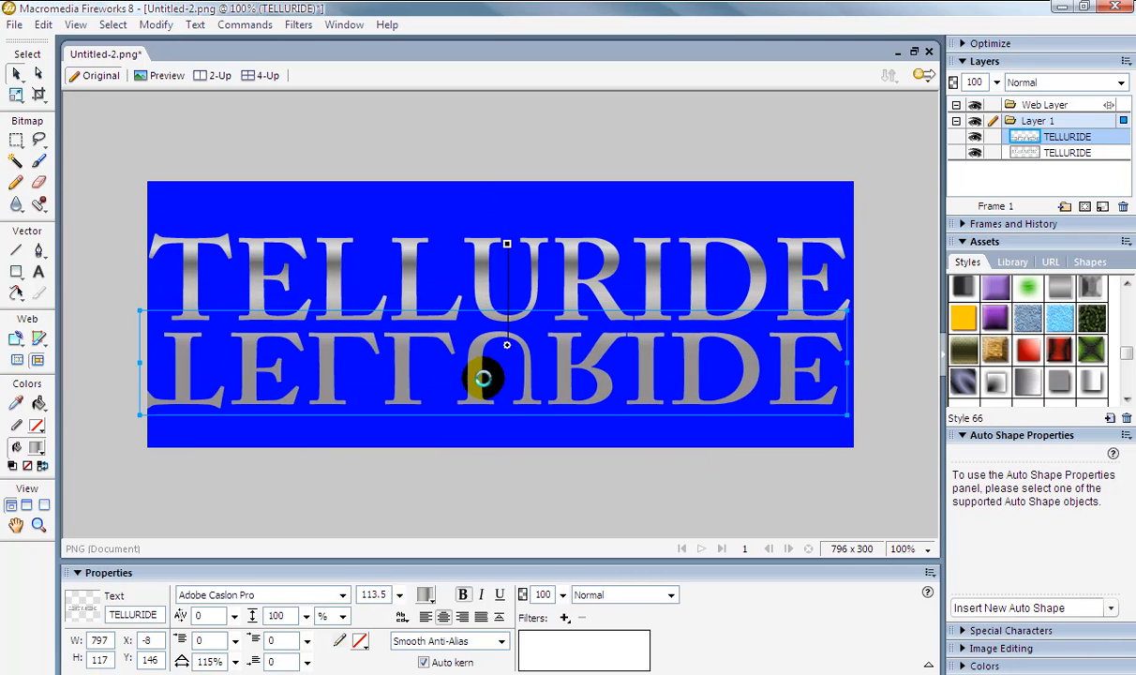
key("Right")
key("Right")
key("Right")
key("Right")
key("Right")
key("Up")
key("Up")
key("Up")
key("Up")
key("Up")
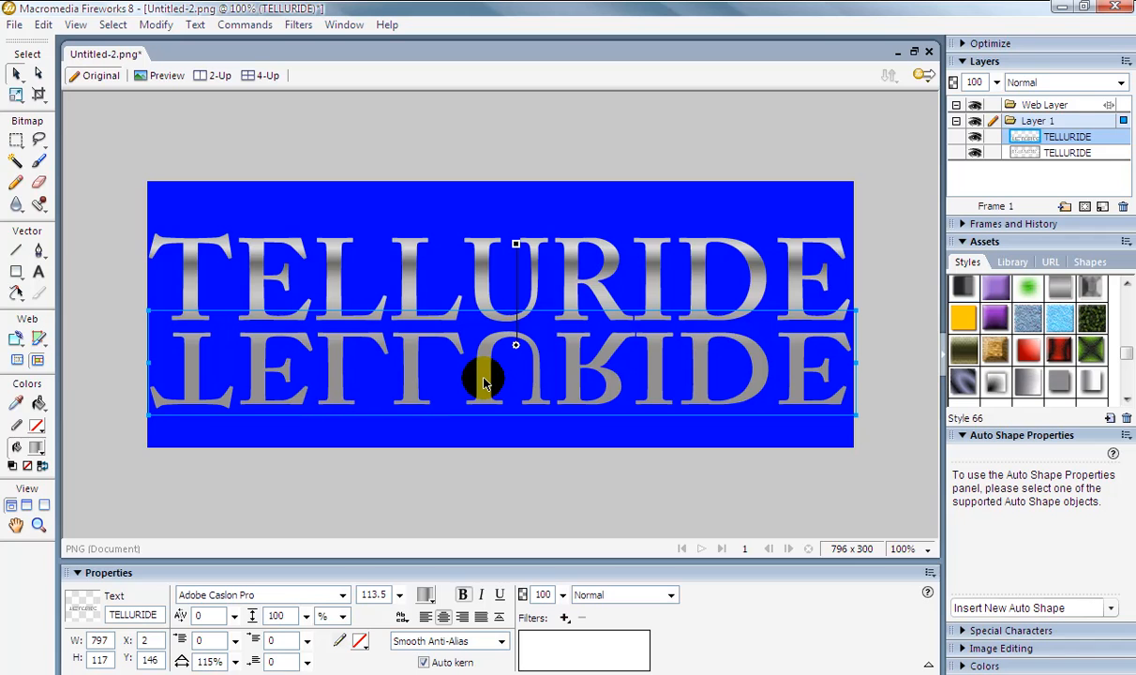
key("Up")
key("Up")
key("Up")
key("Up")
key("Up")
key("Up")
key("Up")
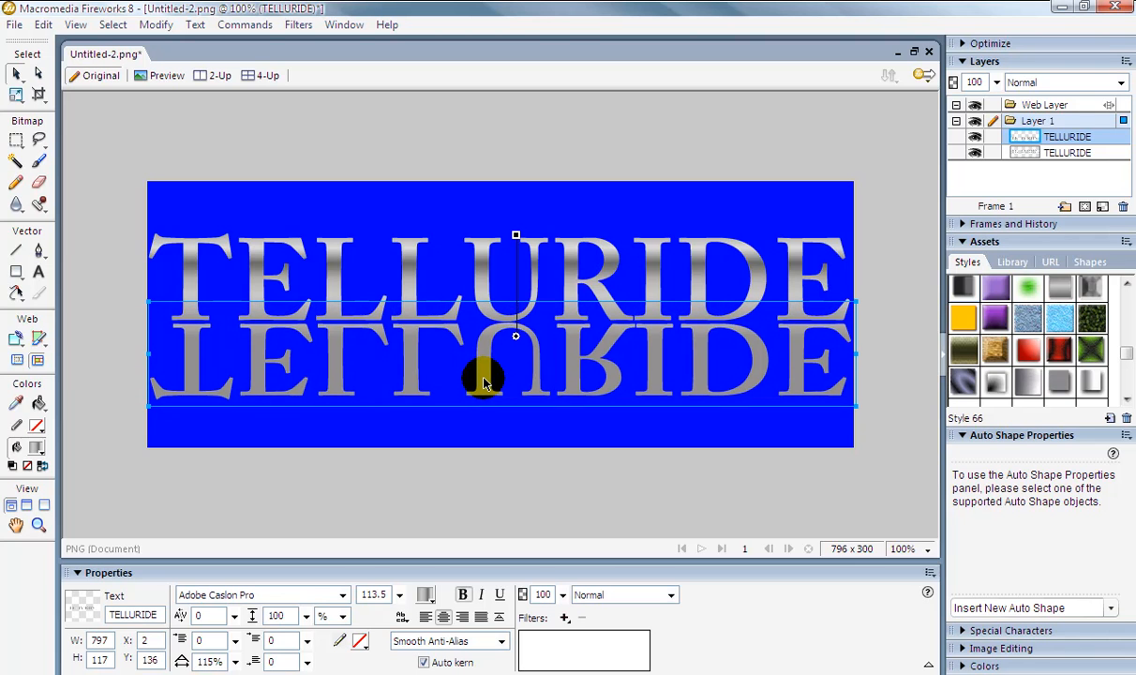
key("Left")
key("Up")
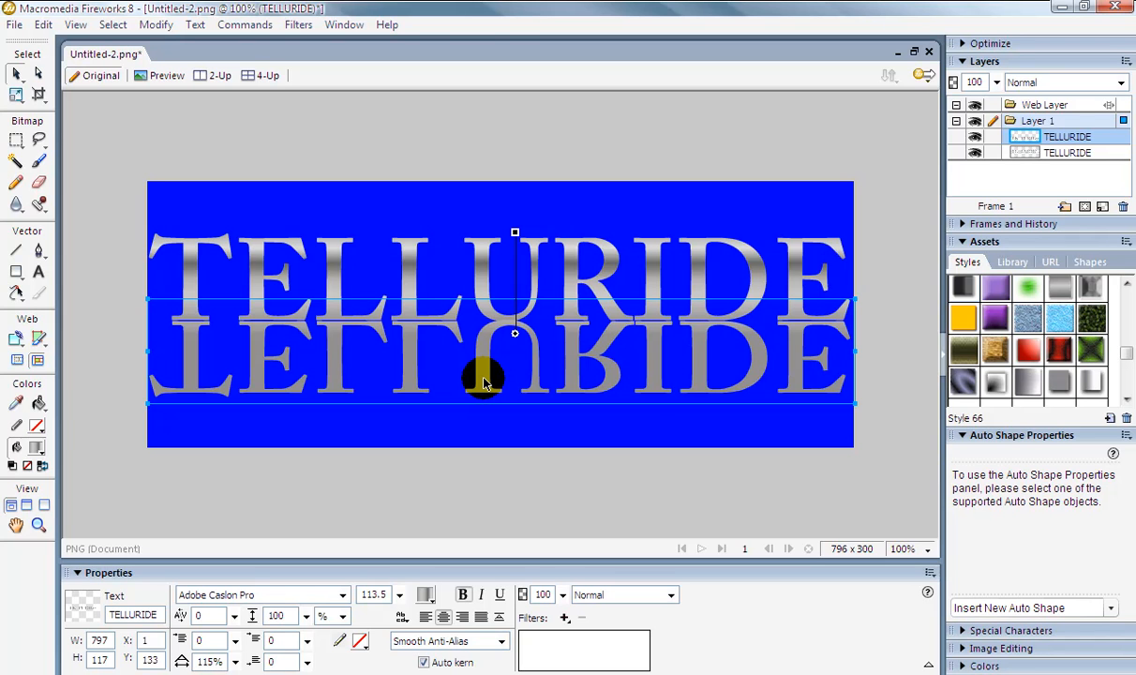
left_click(561, 485)
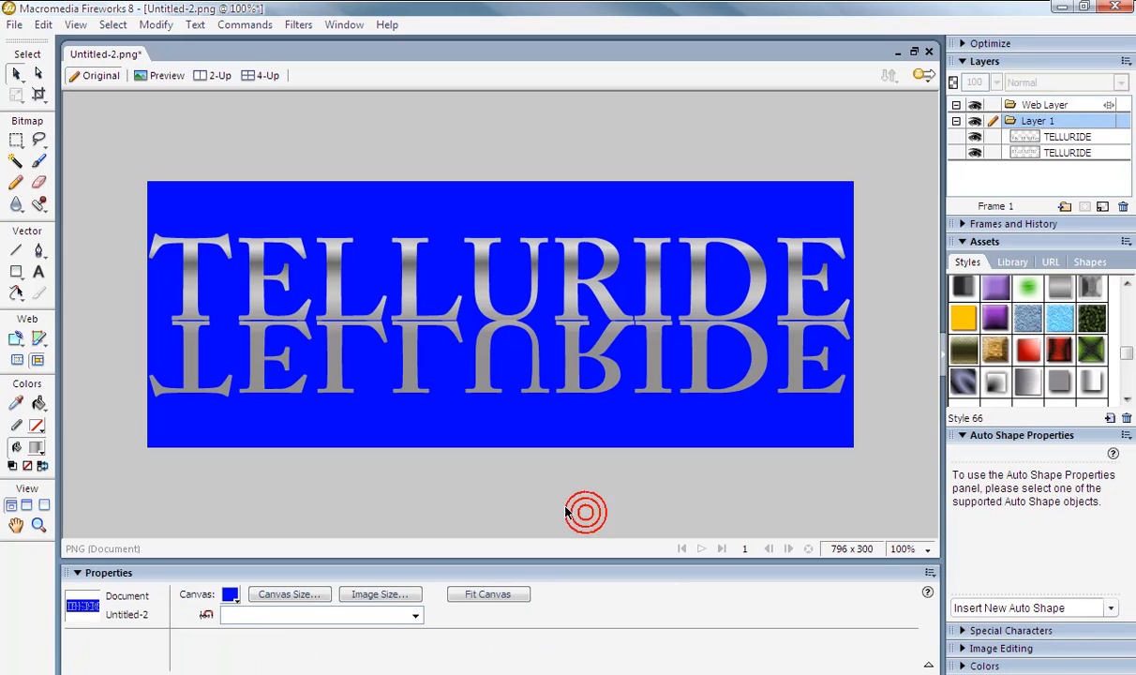
Select the flipped copy and set its opacity to 50%.
left_click(473, 368)
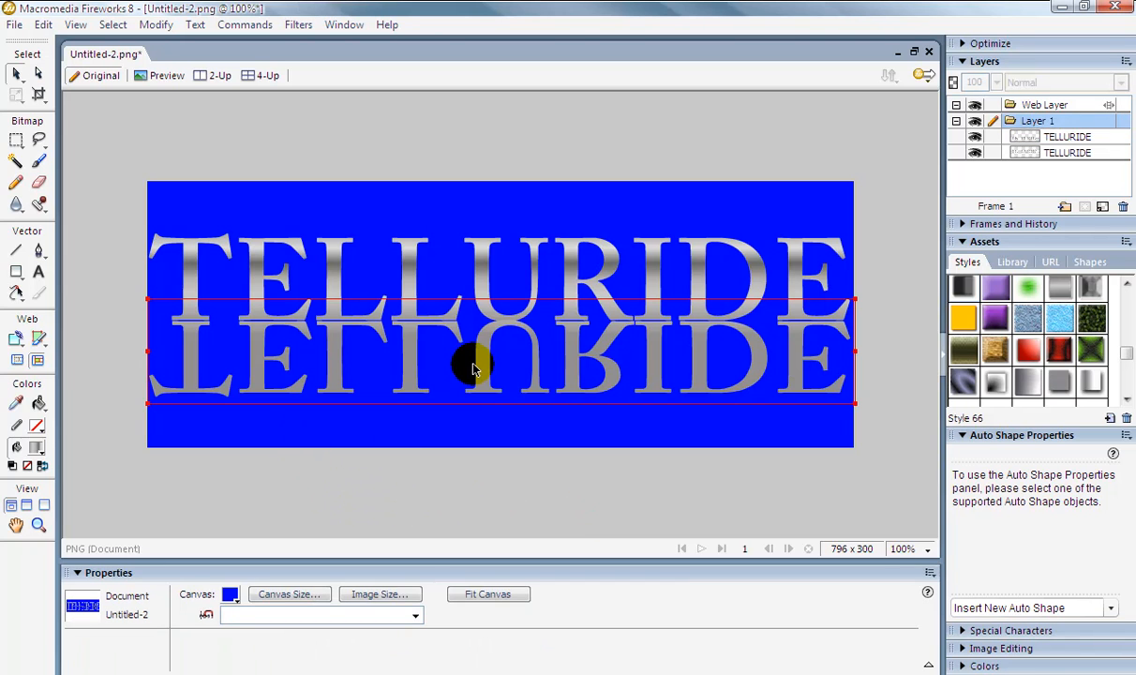
left_click(475, 368)
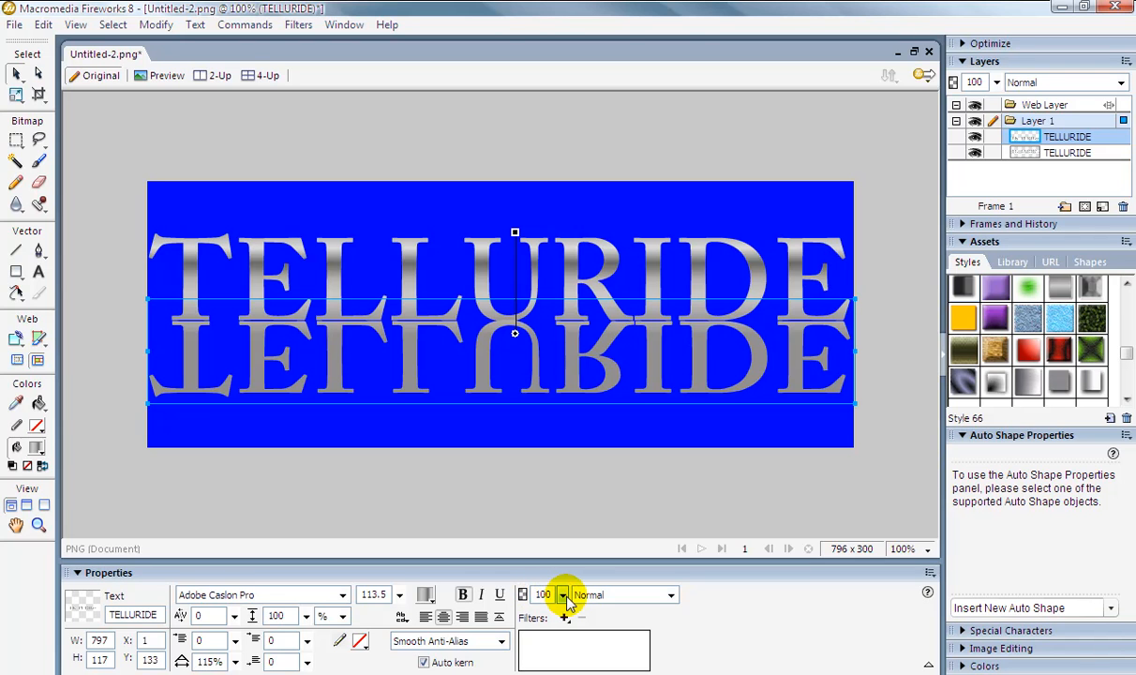
left_click_drag(562, 596, 561, 645)
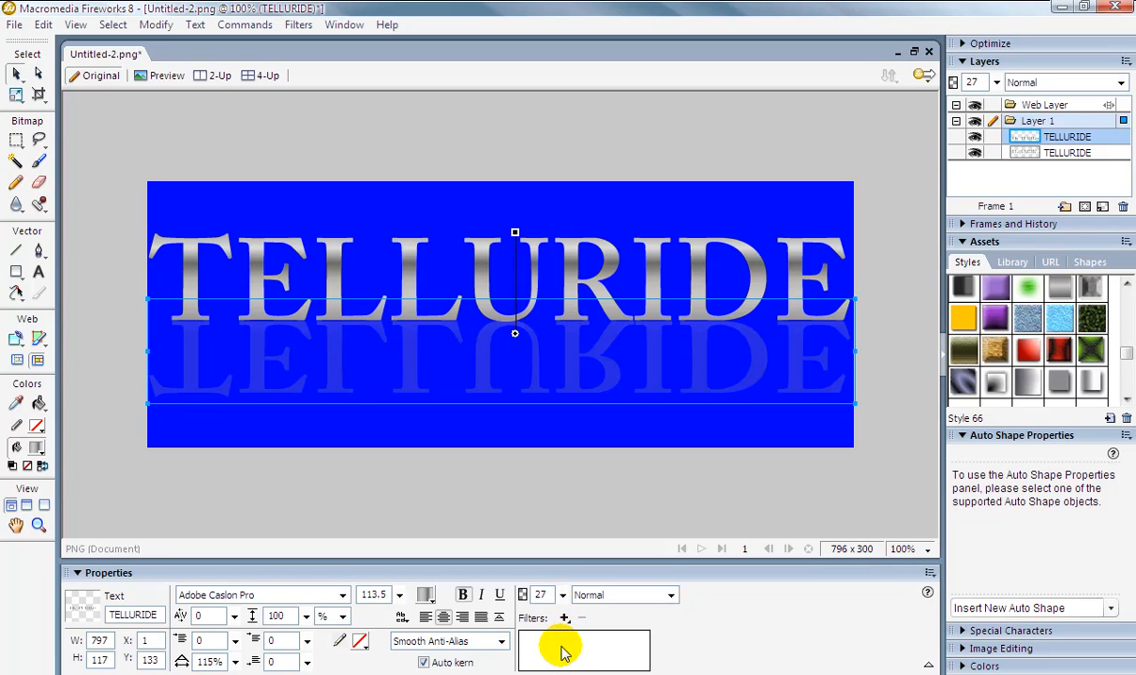
left_click_drag(561, 600, 563, 592)
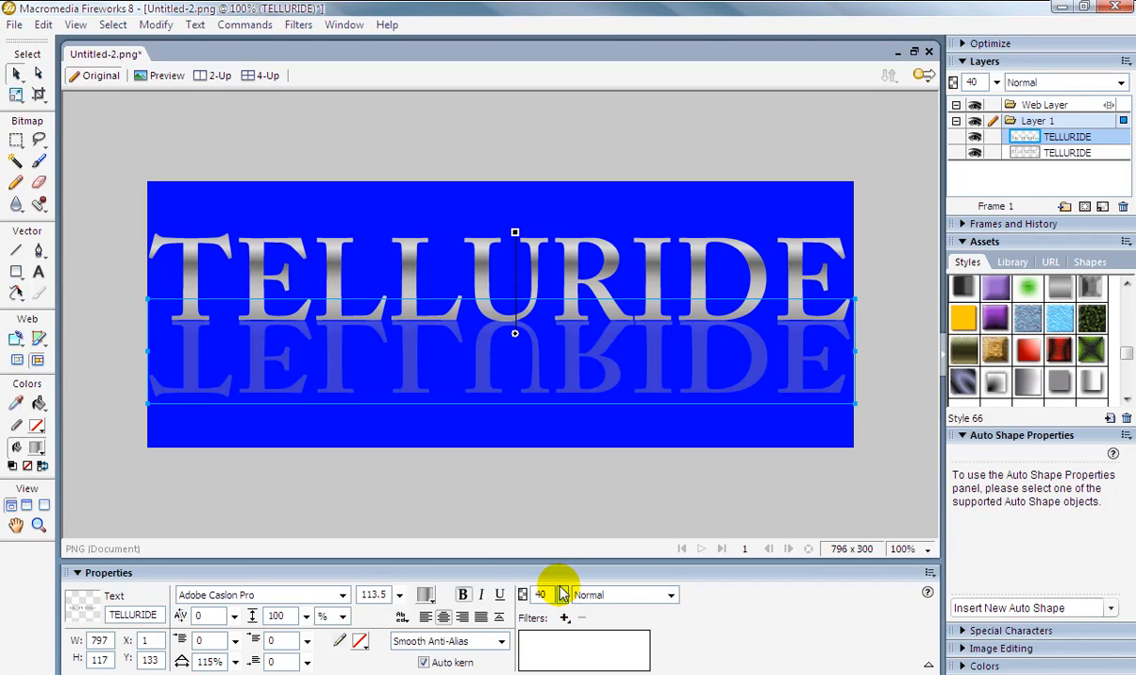
left_click_drag(562, 597, 562, 592)
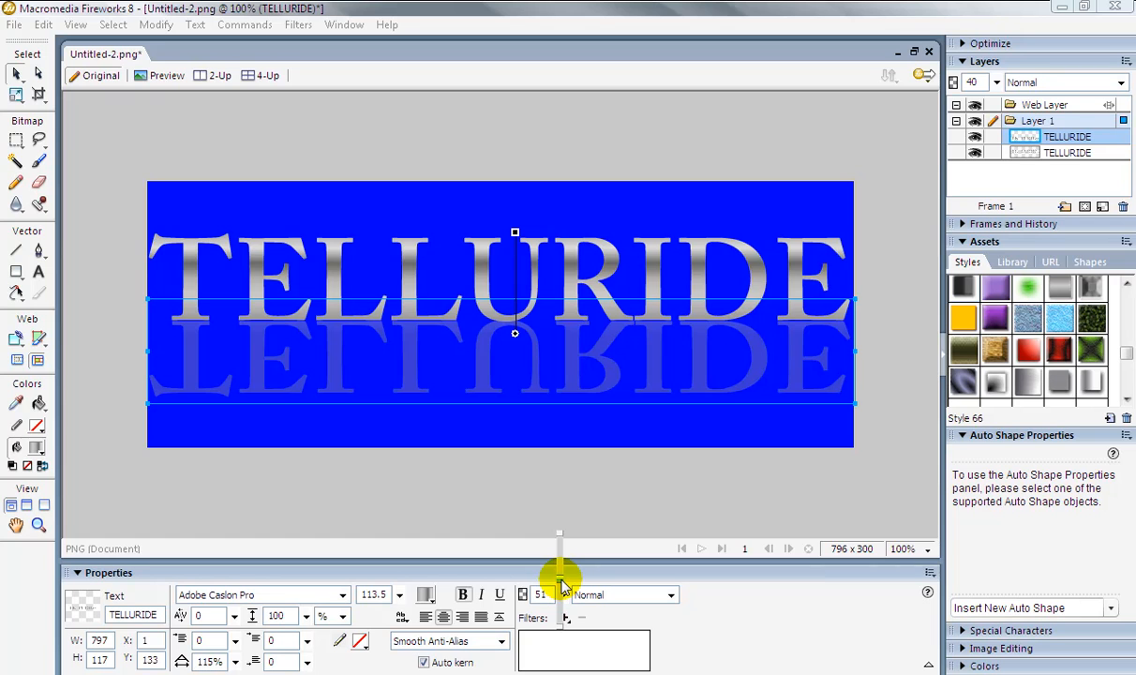
left_click_drag(563, 585, 562, 588)
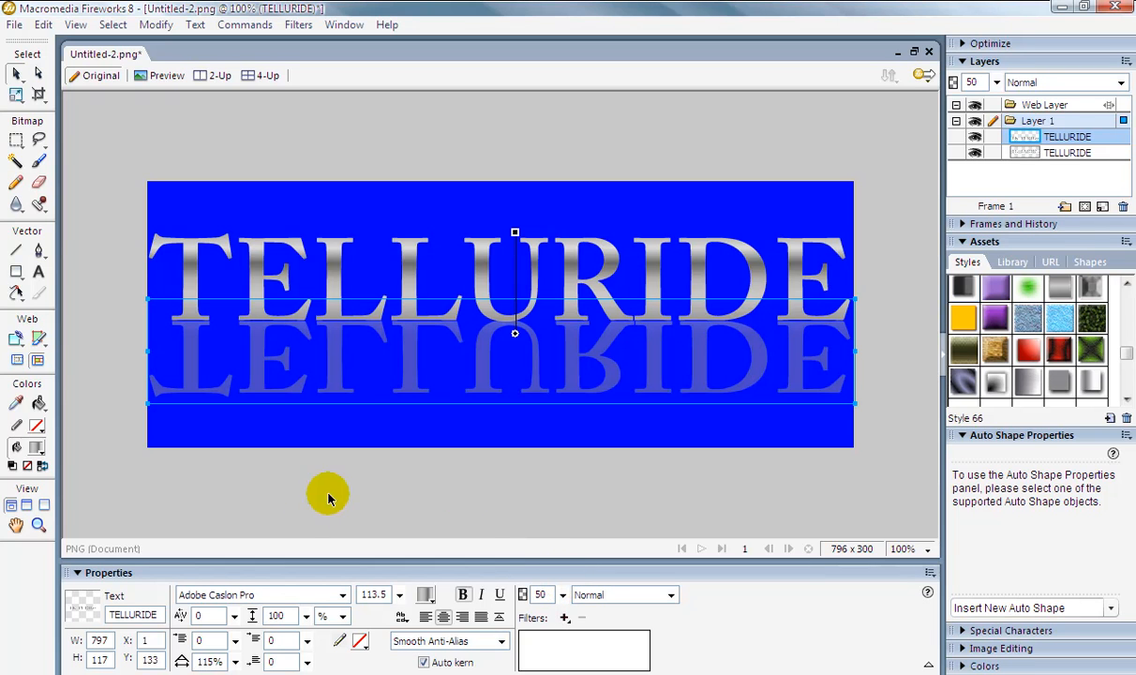
Draw a solid blue rectangle about 805 by 110 pixels across the lower part of the canvas, covering the reflection.
left_click(492, 509)
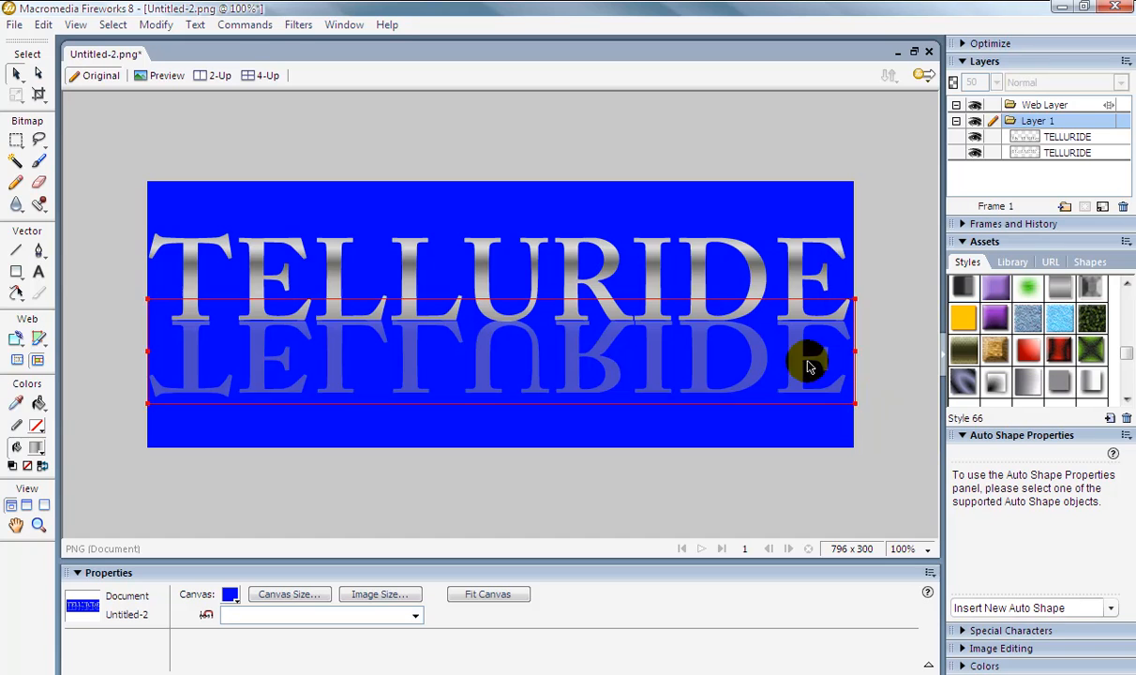
left_click(16, 273)
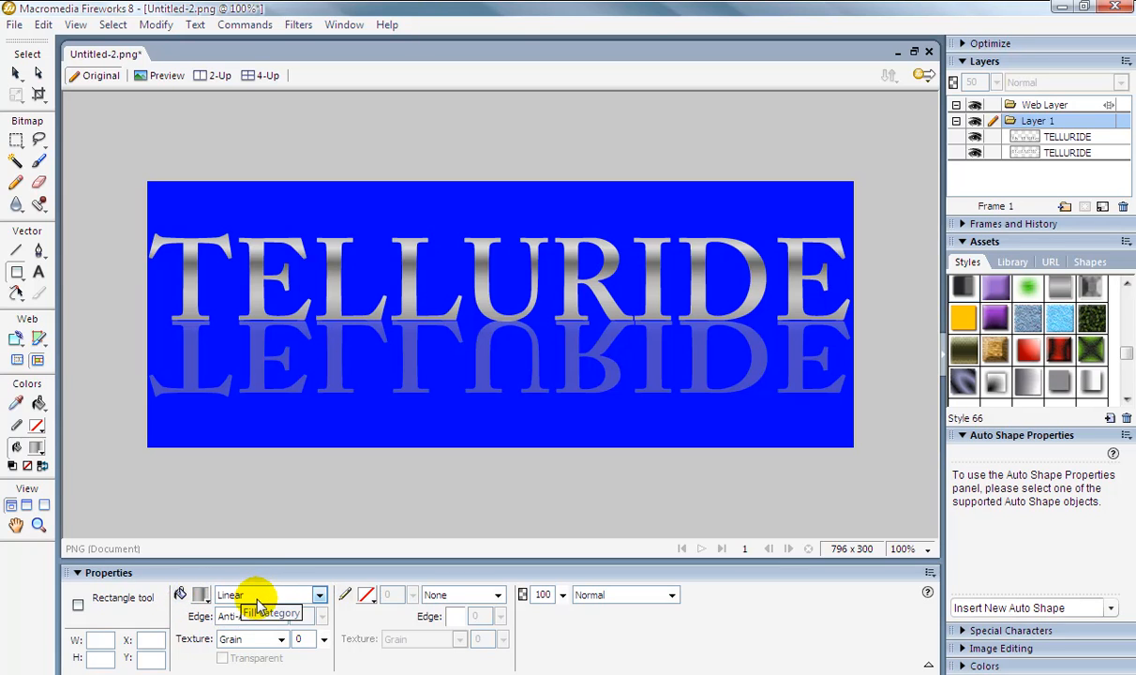
left_click(318, 594)
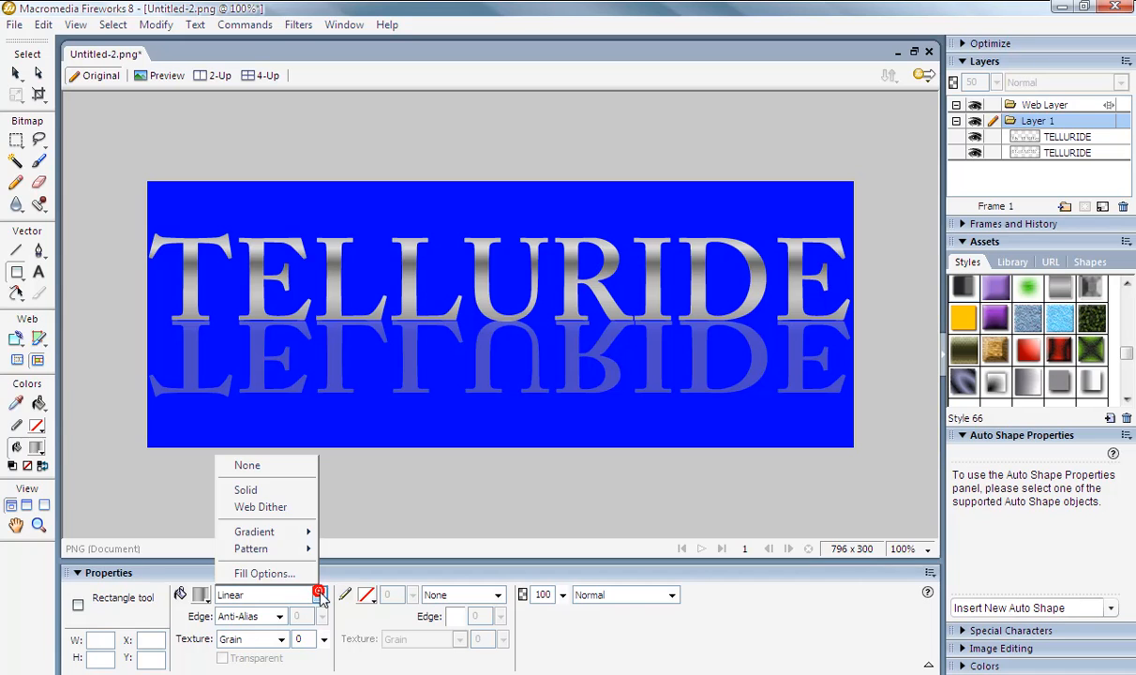
left_click(277, 490)
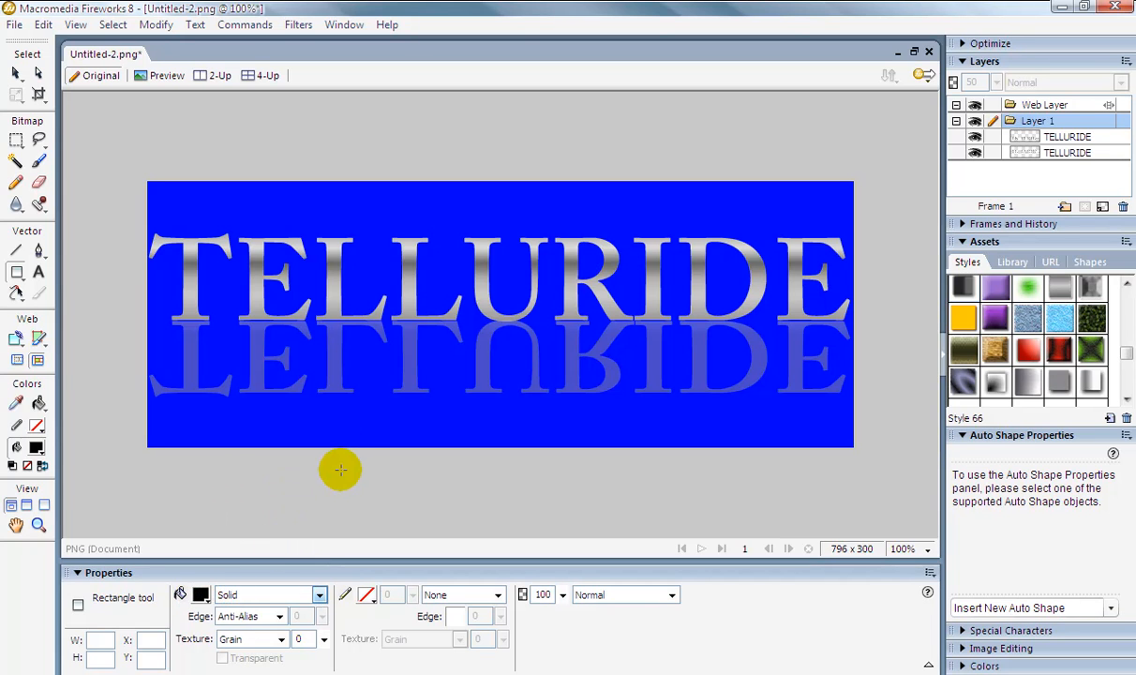
left_click(202, 596)
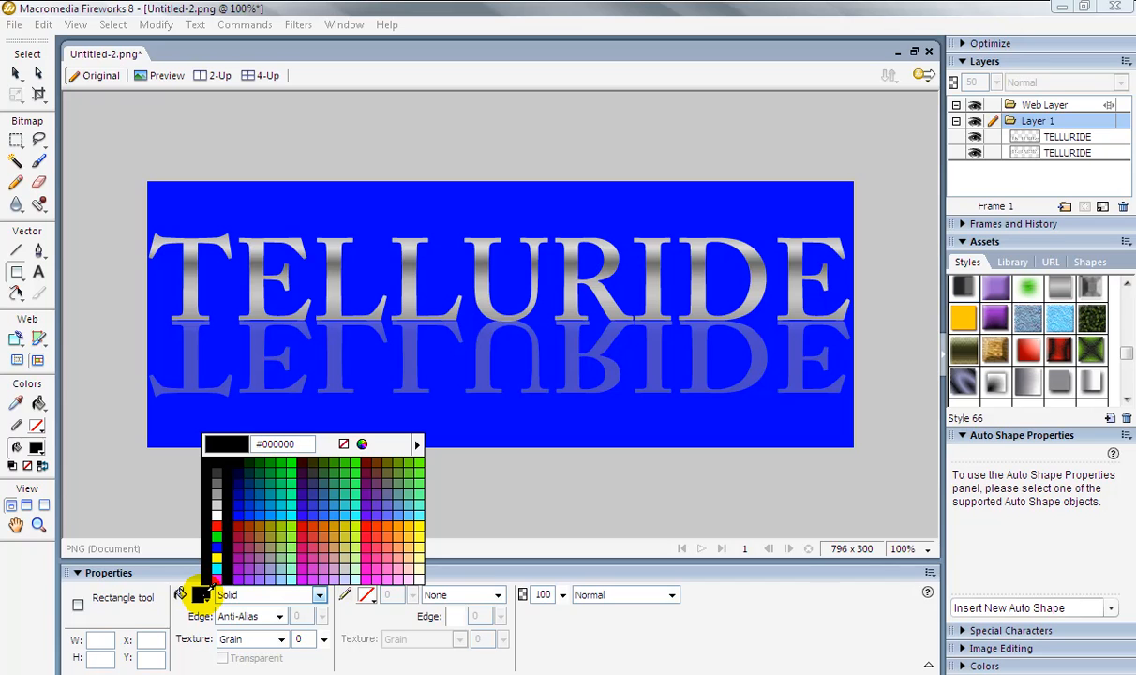
left_click(217, 548)
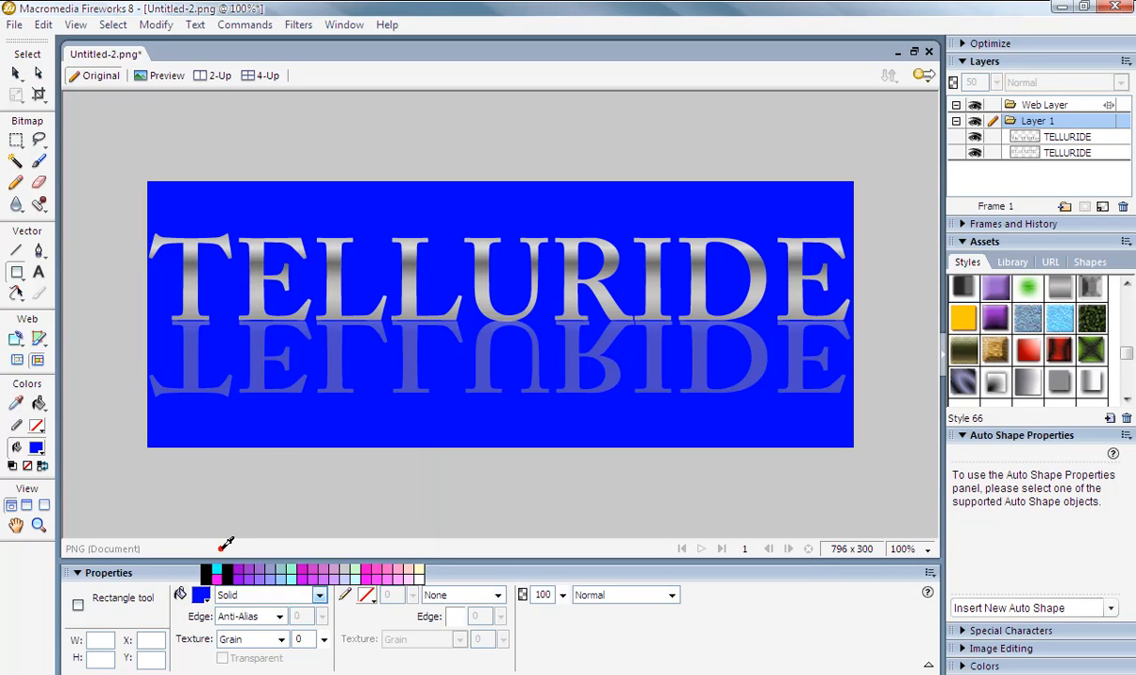
left_click_drag(142, 349, 856, 446)
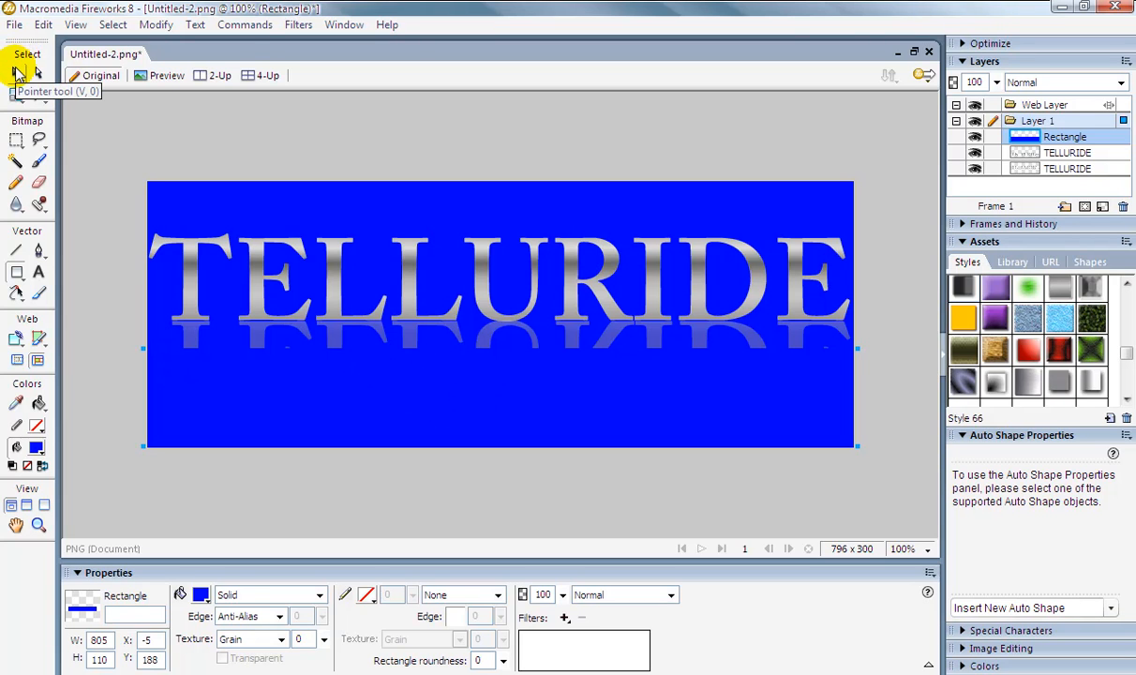
Feather the blue rectangle's edge by 27 and set its opacity to 95%, then deselect it.
left_click(16, 75)
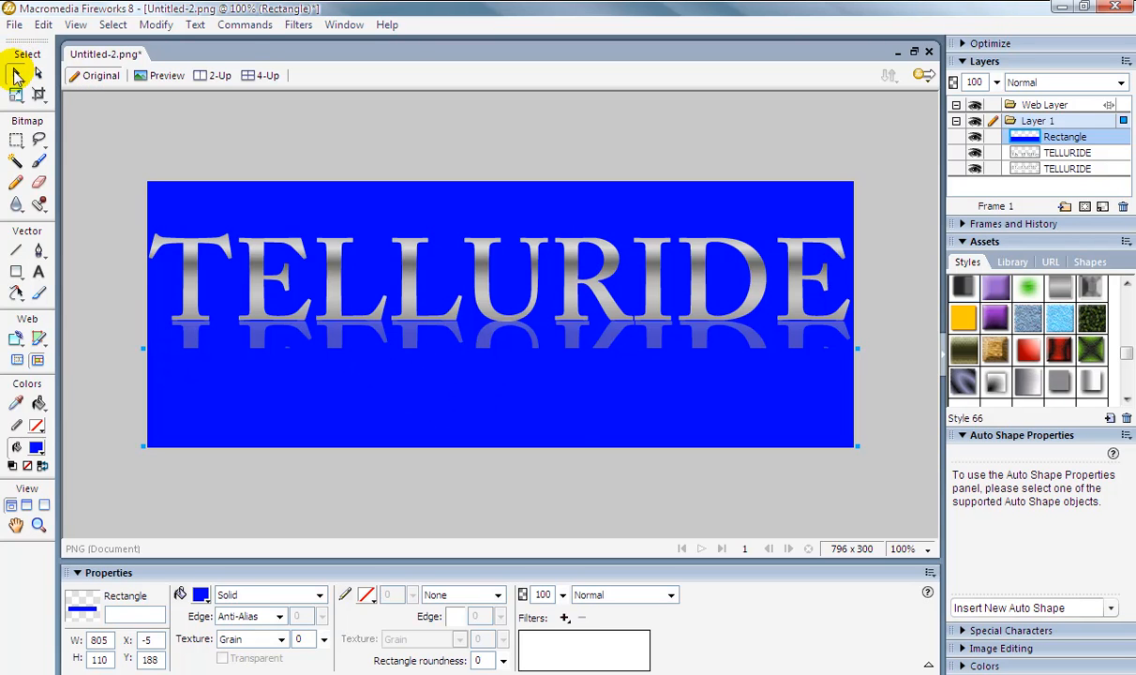
left_click_drag(533, 389, 514, 409)
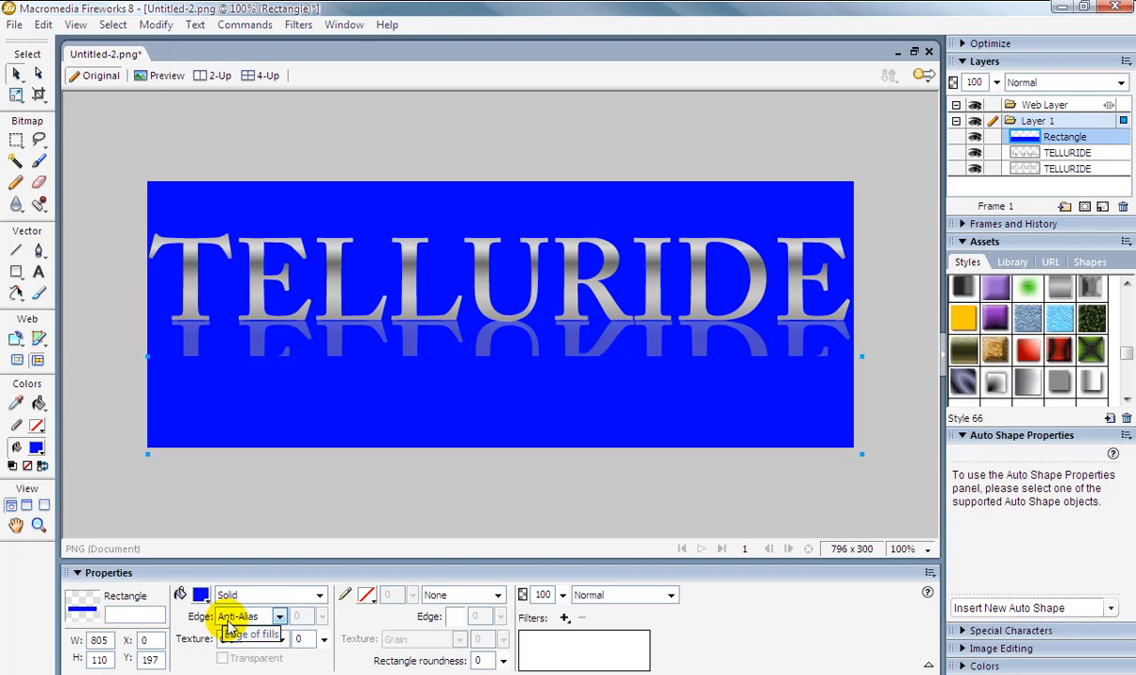
left_click(279, 616)
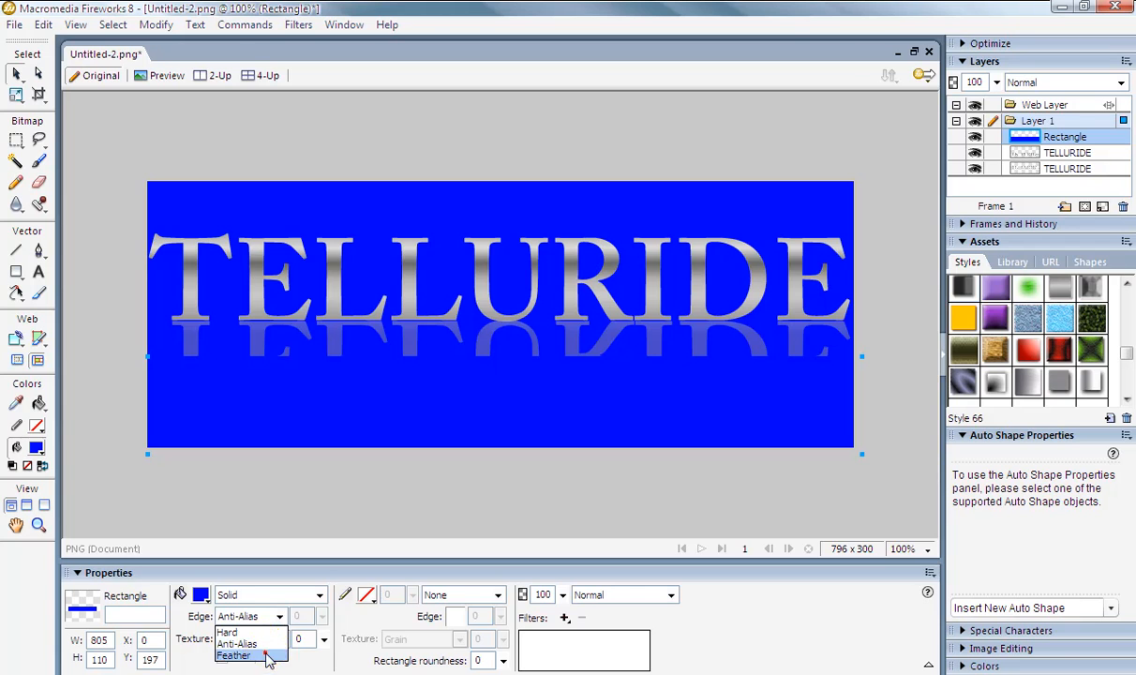
left_click(269, 656)
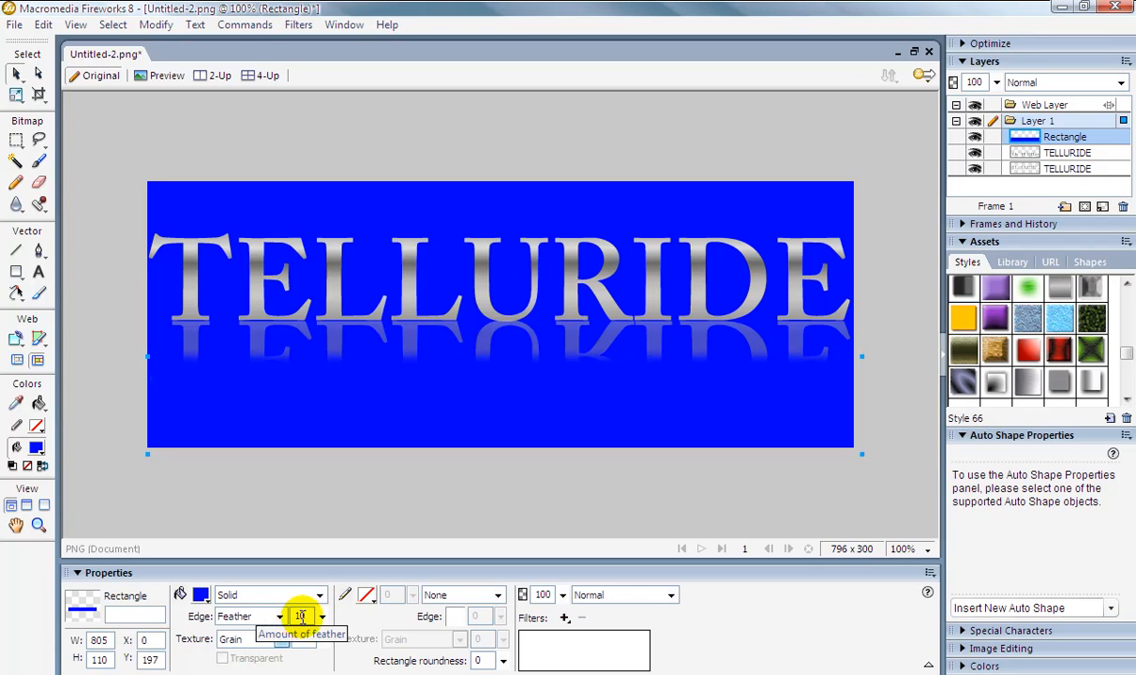
left_click_drag(321, 616, 321, 603)
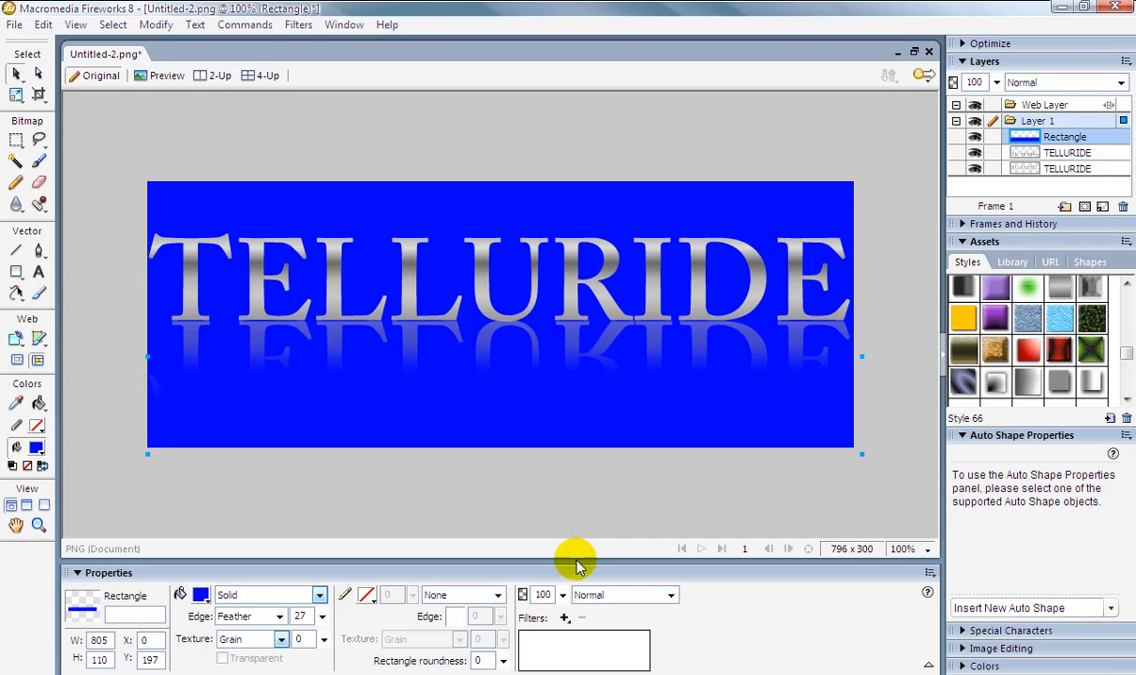
left_click_drag(562, 595, 562, 588)
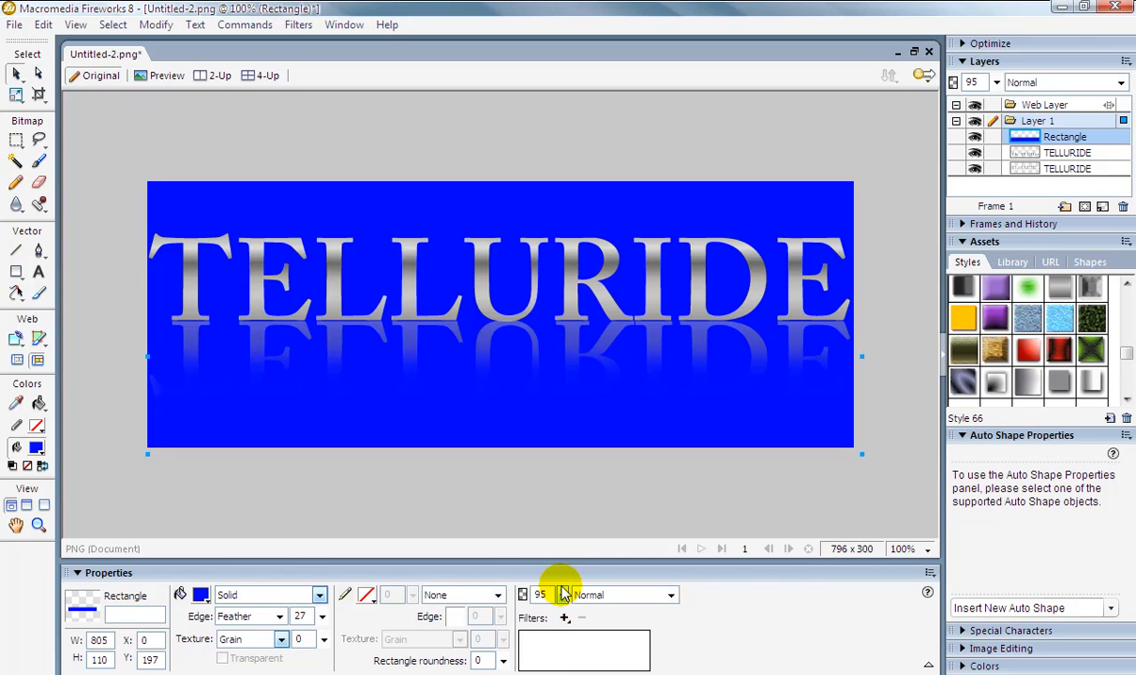
left_click(373, 471)
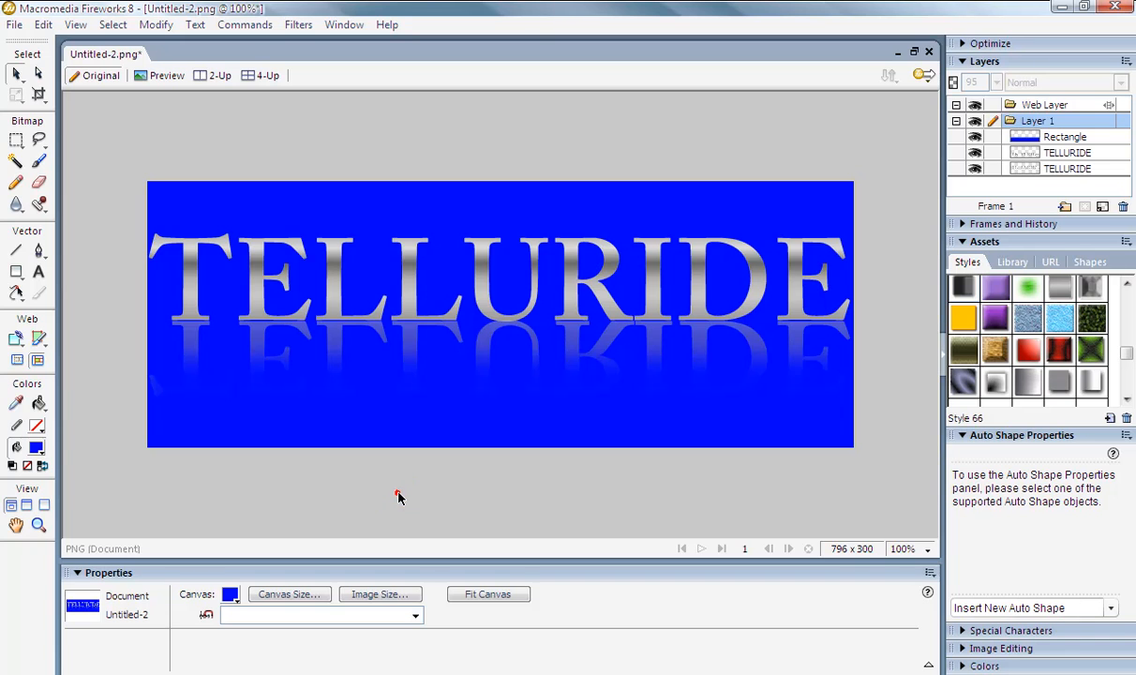
Move the feathered rectangle slightly up and left so the reflection fades out.
left_click(468, 410)
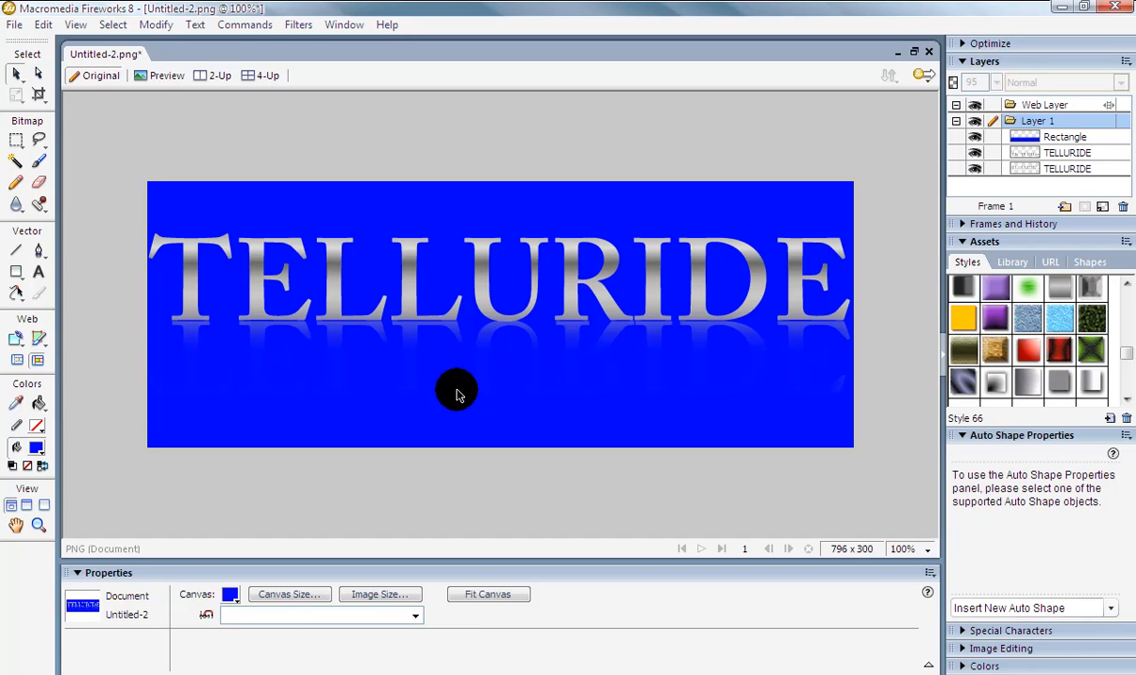
left_click(457, 394)
mouse_move(473, 379)
left_mouse_down()
mouse_move(476, 405)
mouse_move(473, 392)
left_mouse_up()
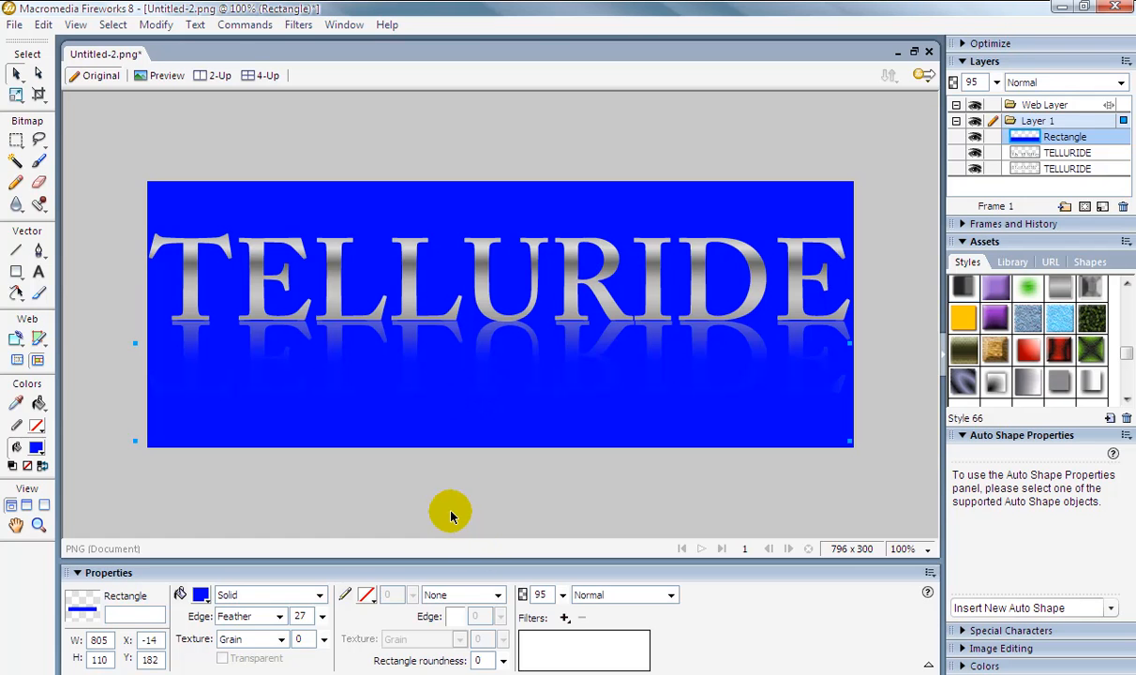
left_click(450, 513)
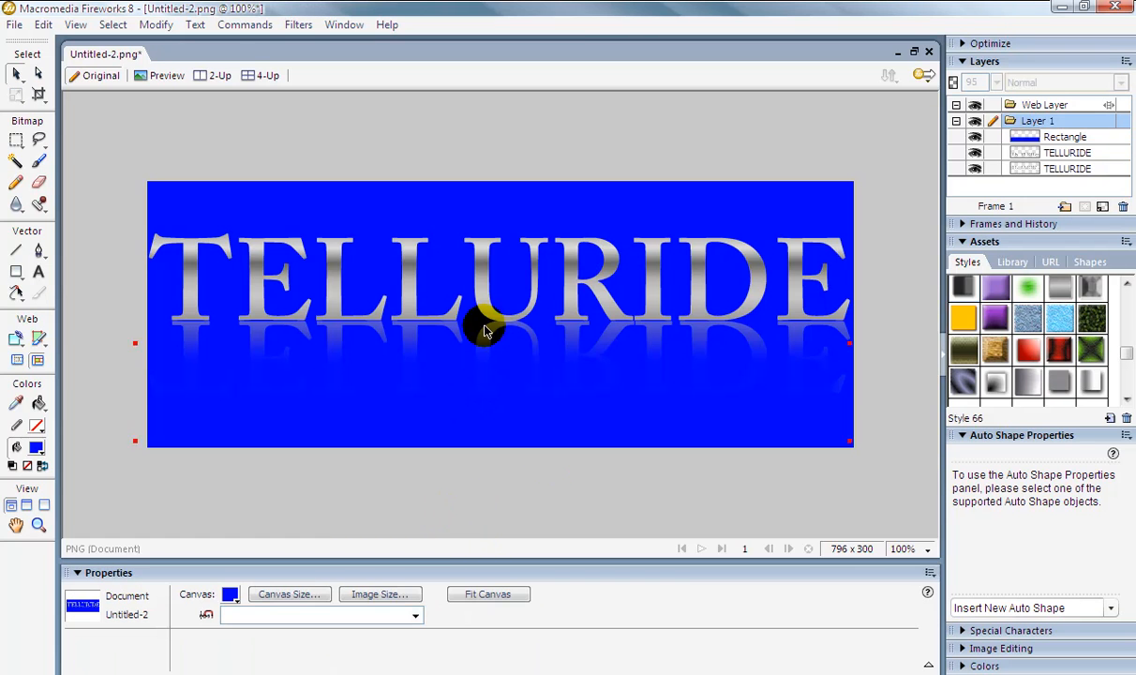
left_click(431, 409)
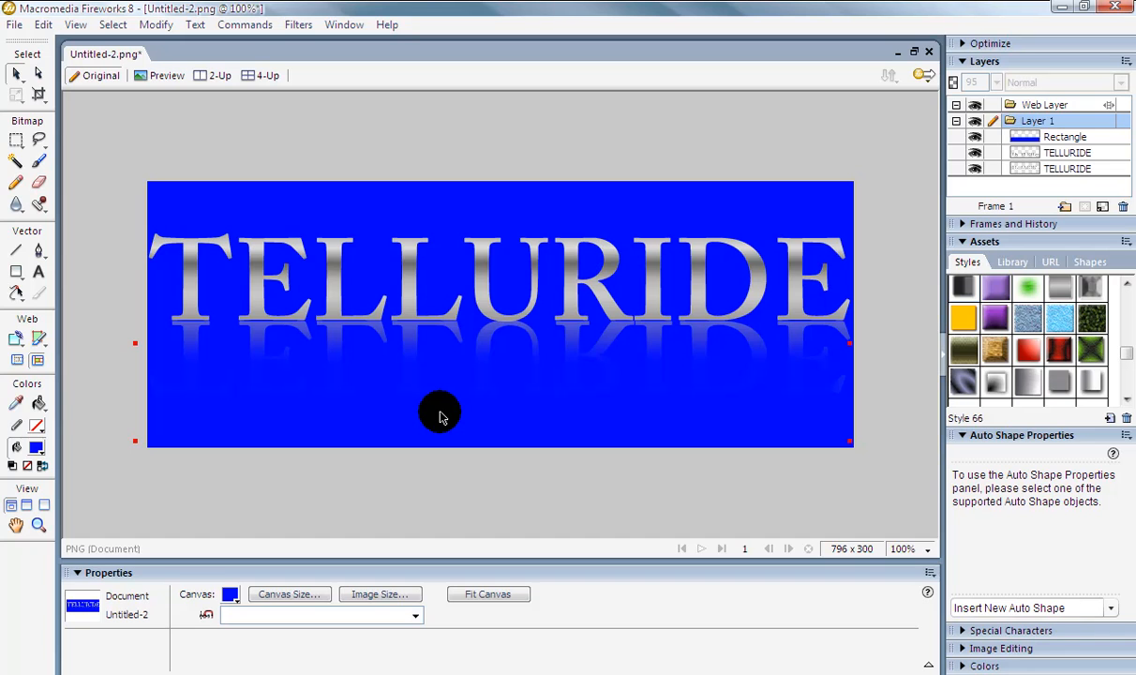
left_click(388, 457)
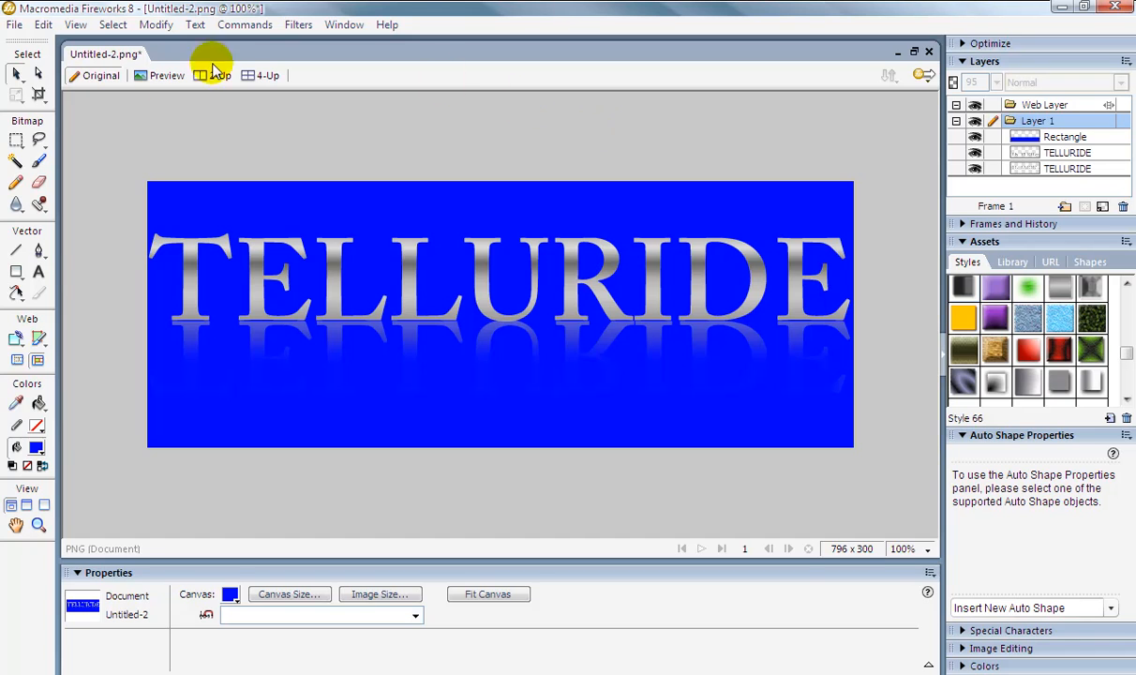
Crop the canvas to the text and its reflection, about 796 by 152 pixels.
left_click(42, 104)
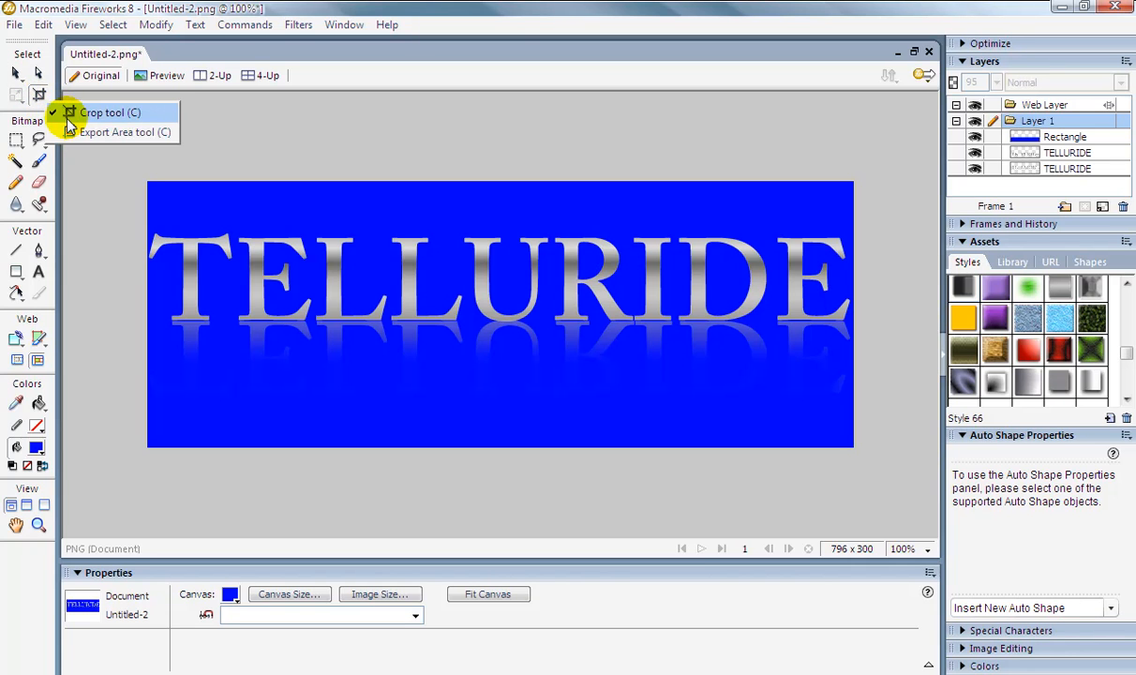
left_click(80, 114)
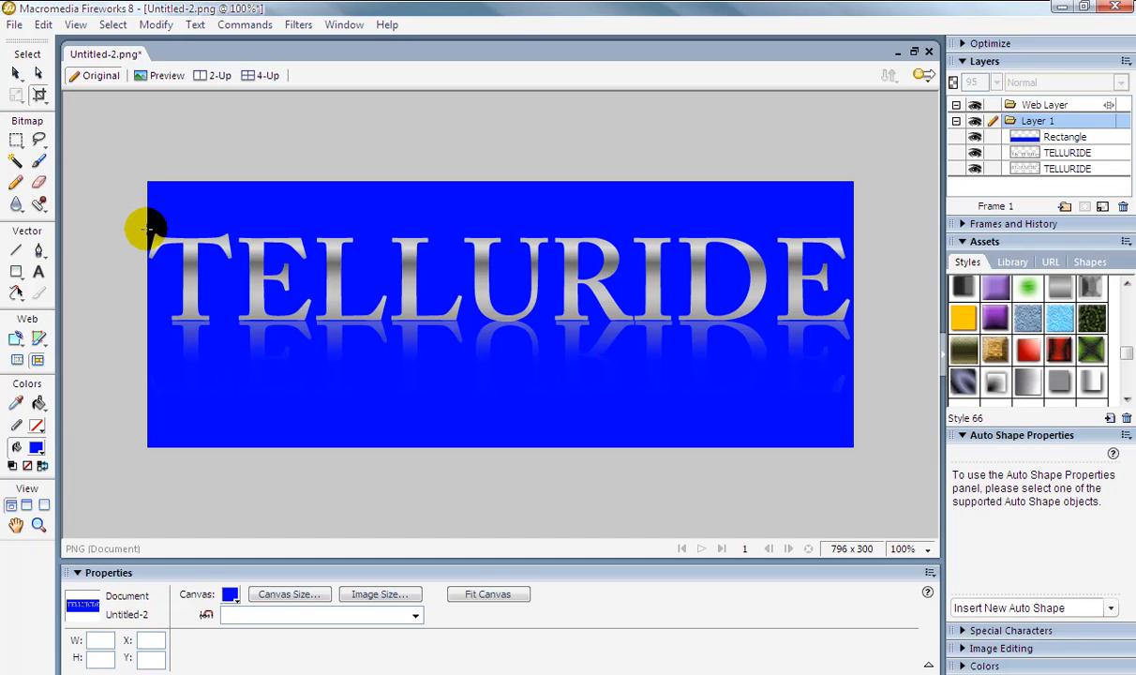
left_click_drag(148, 227, 853, 364)
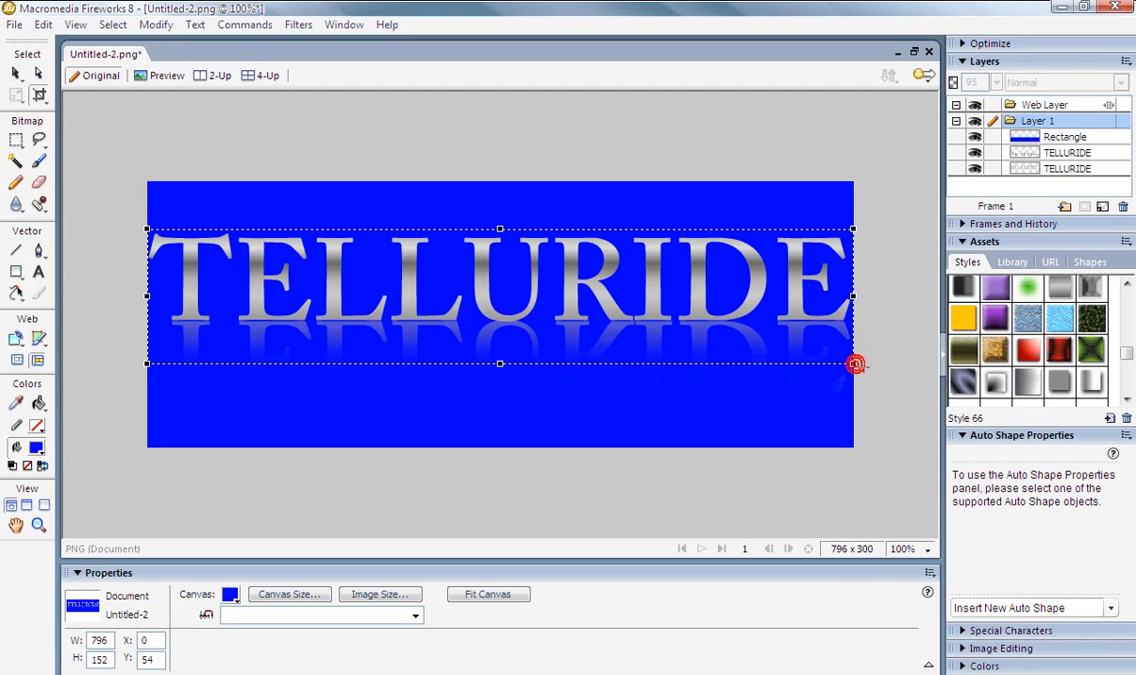
key("Return")
key("ctrl+a")
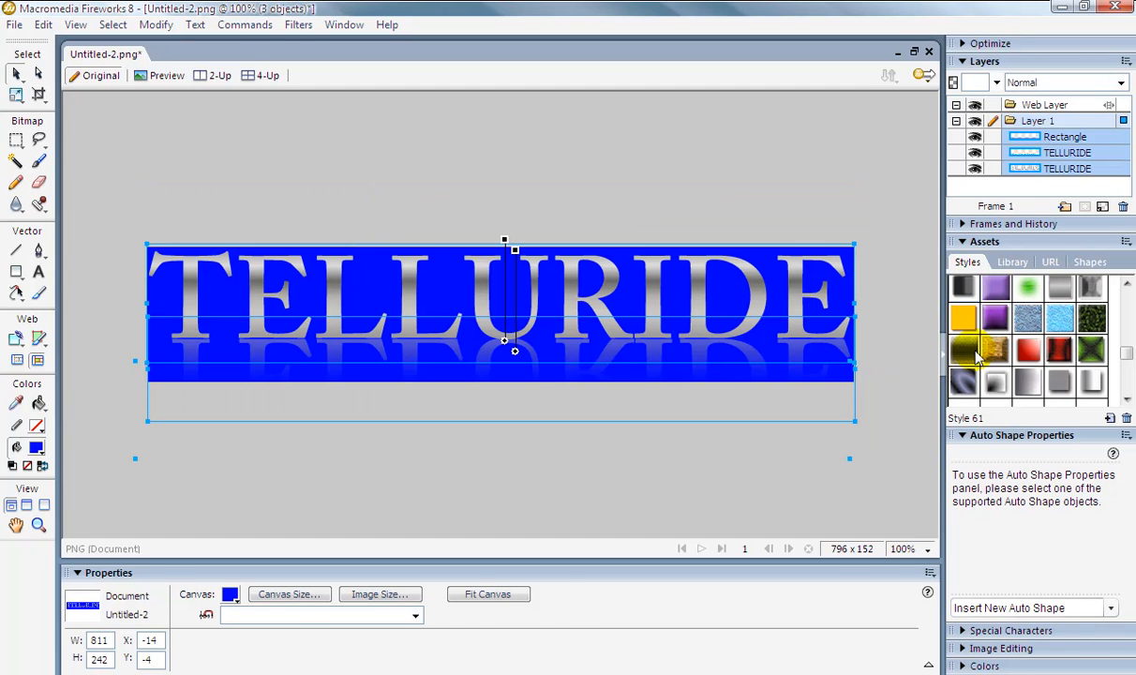
left_click(798, 156)
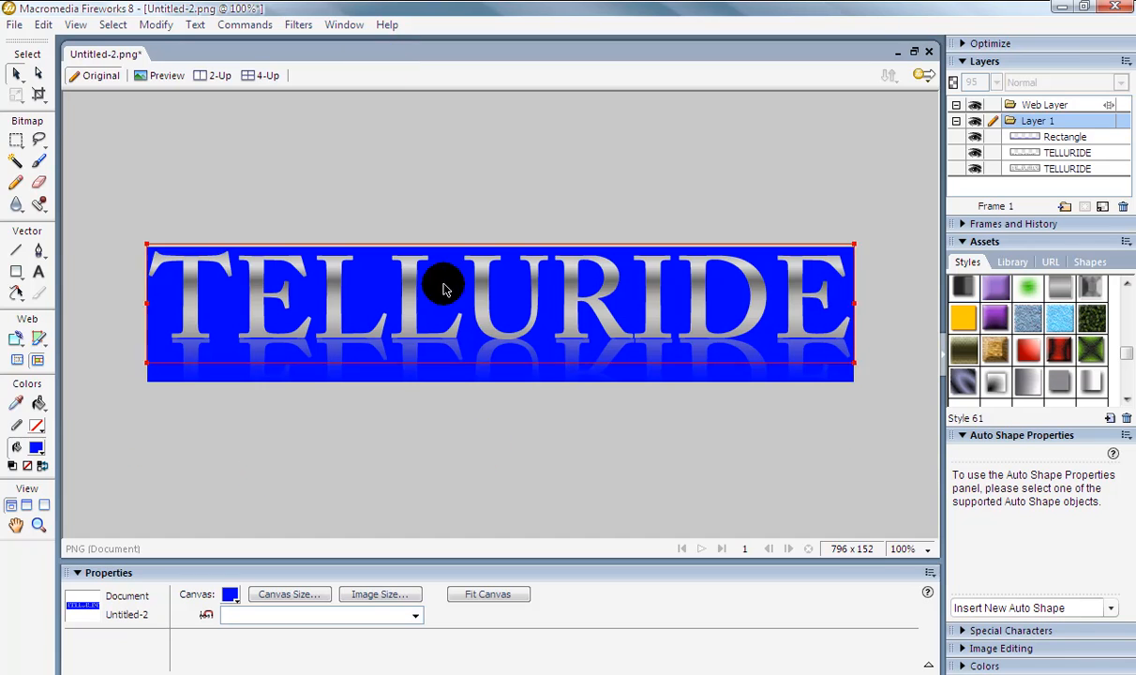